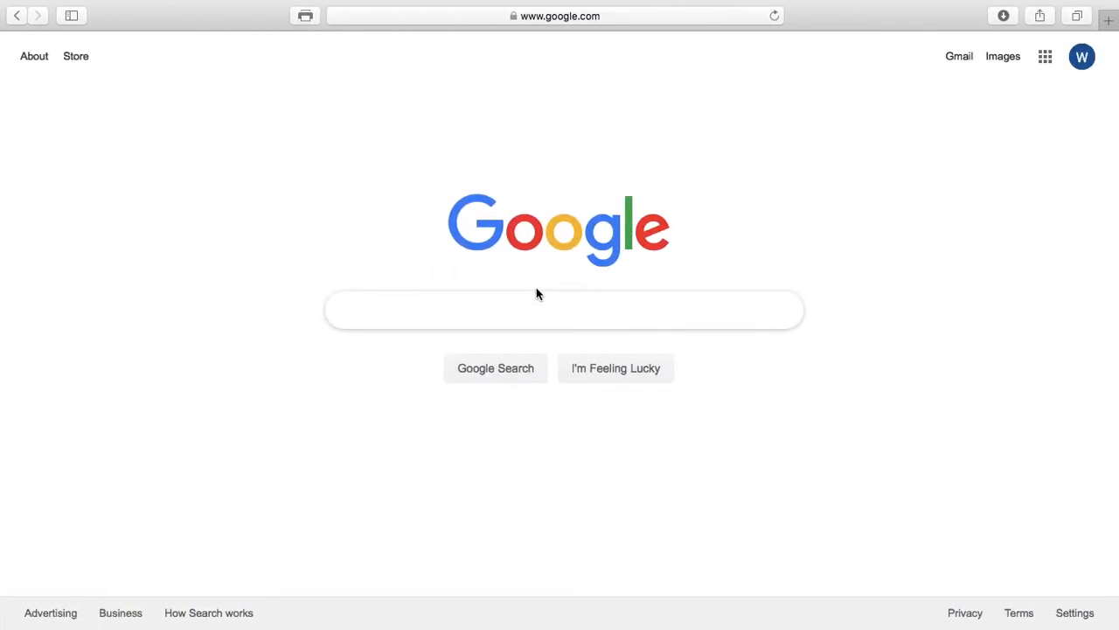
Step: Search Google for "jdk" and open Oracle's Java SE Development Kit 12 downloads page
left_click(532, 311)
type("jdk")
key("Return")
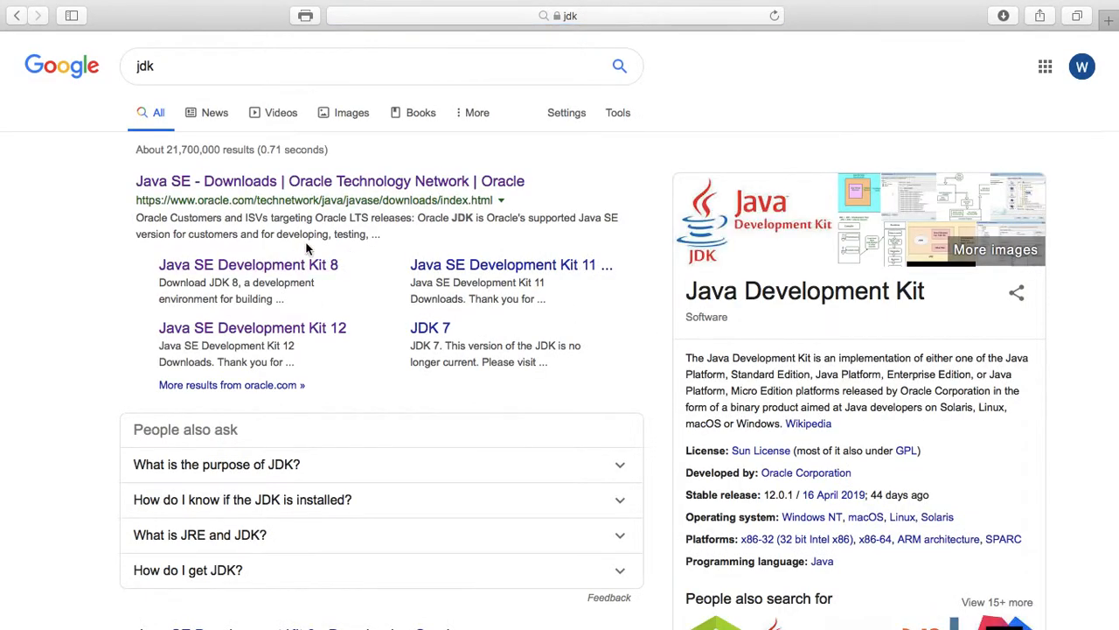
left_click(319, 331)
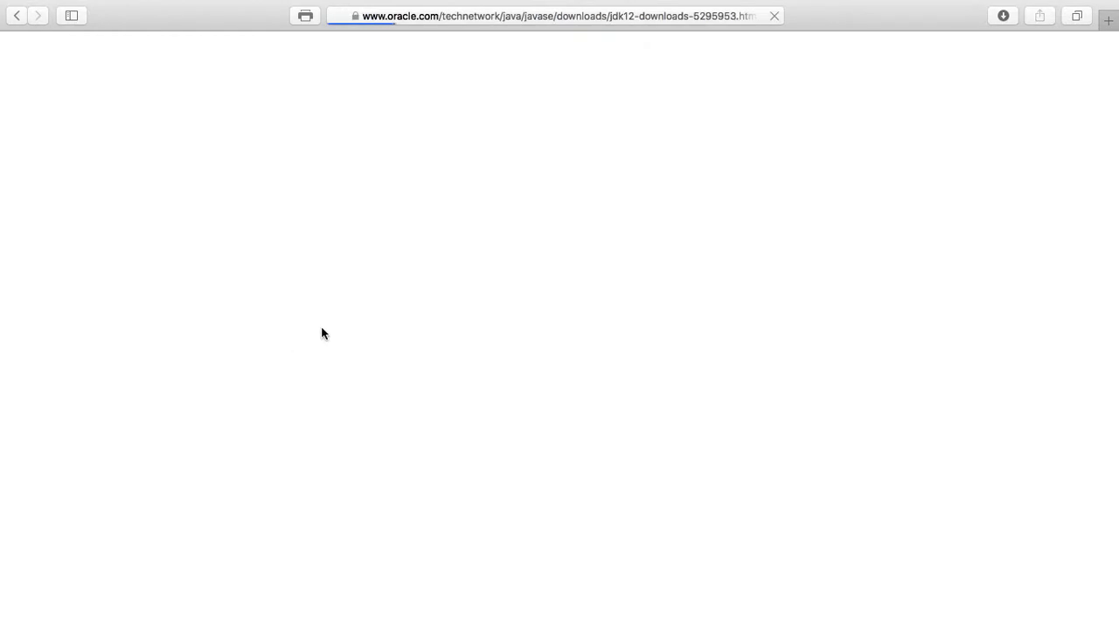
Step: Accept the Oracle license agreement for Java SE Development Kit 12.0.1 and download the macOS installer jdk-12.0.1_osx-x64_bin.dmg
scroll(387, 437, "down", 5)
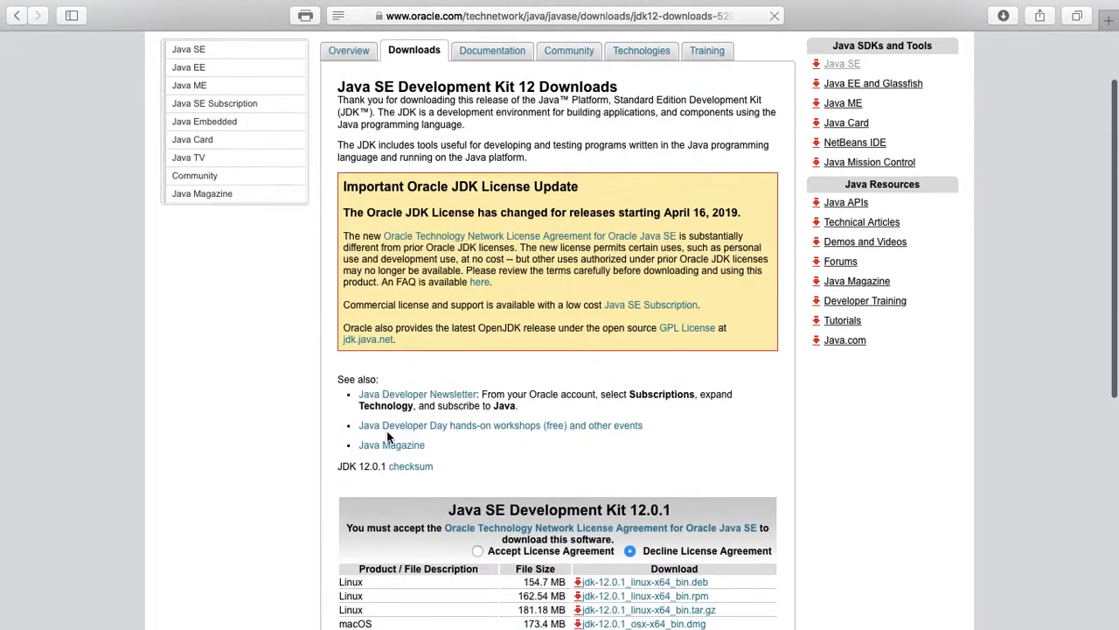
scroll(495, 310, "up", 5)
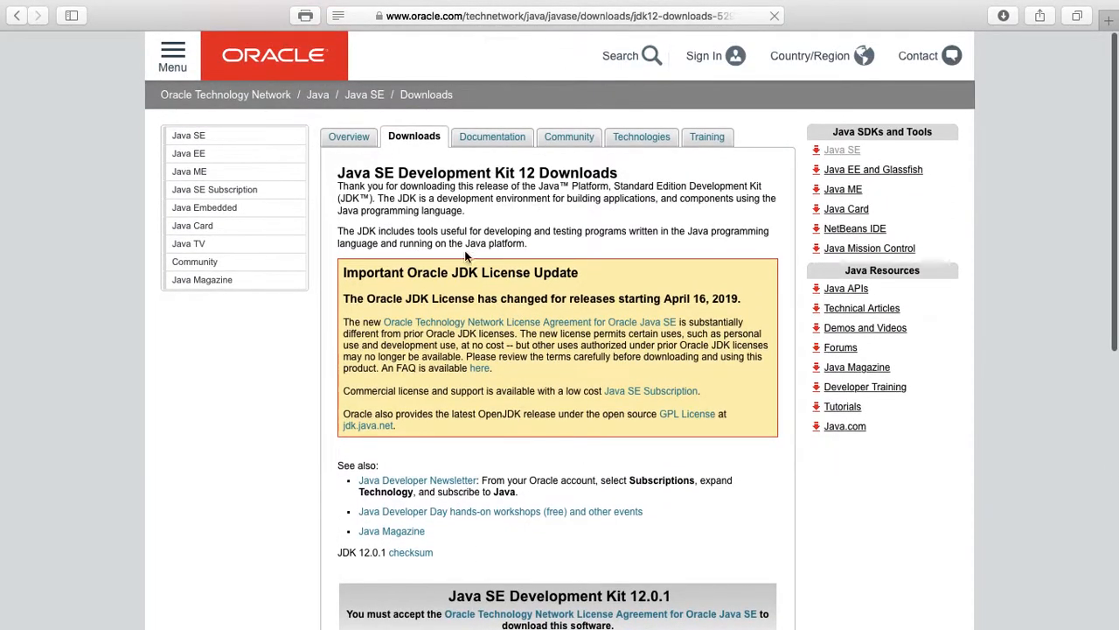
scroll(392, 302, "down", 3)
scroll(402, 323, "down", 3)
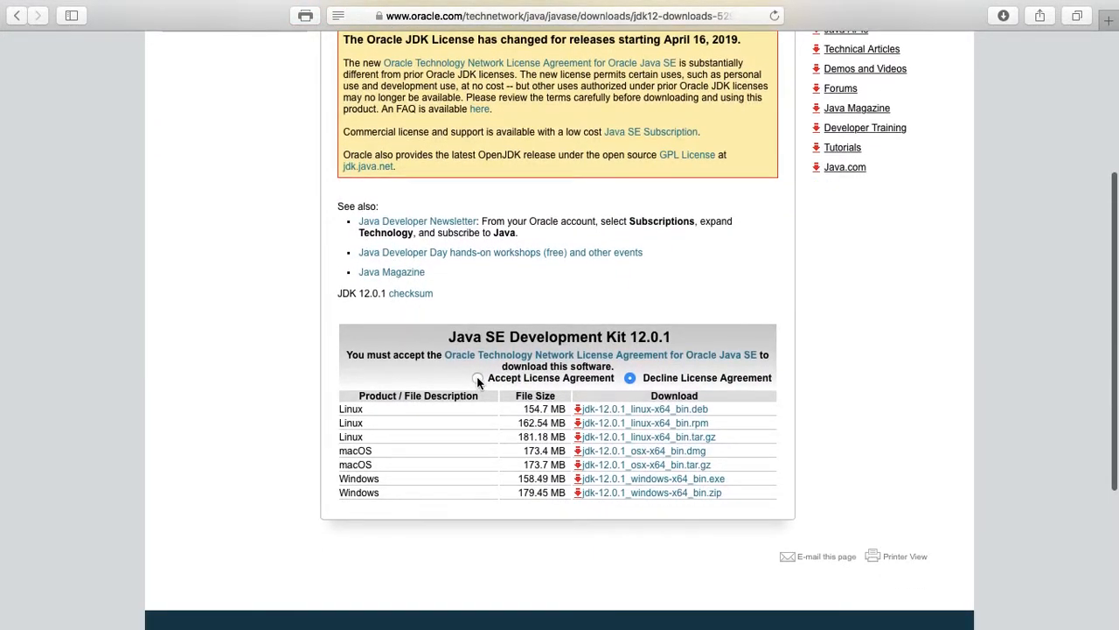
left_click(476, 378)
scroll(557, 312, "down", 5)
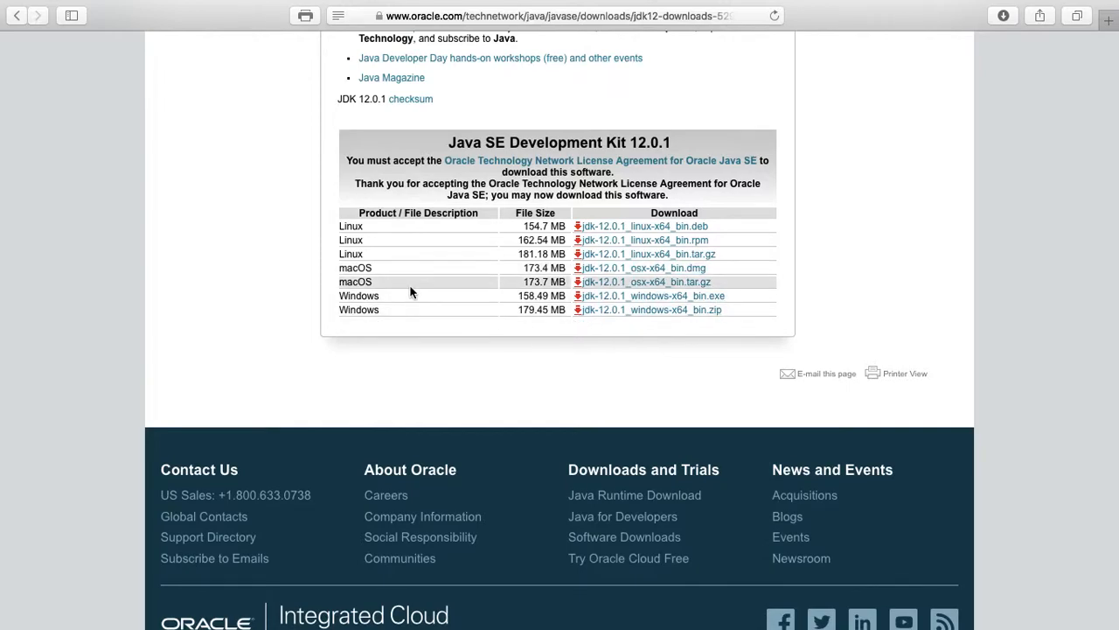
left_click(674, 272)
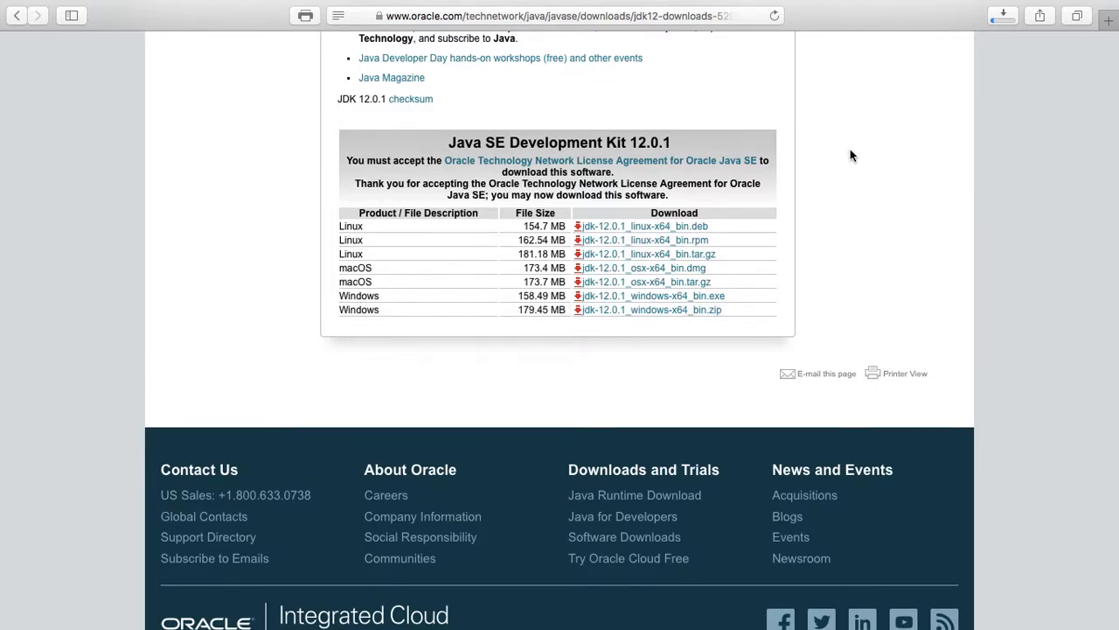
Step: Return to google.com, search for "eclipse" and open the Eclipse Packages page
scroll(850, 148, "up", 5)
scroll(811, 345, "up", 4)
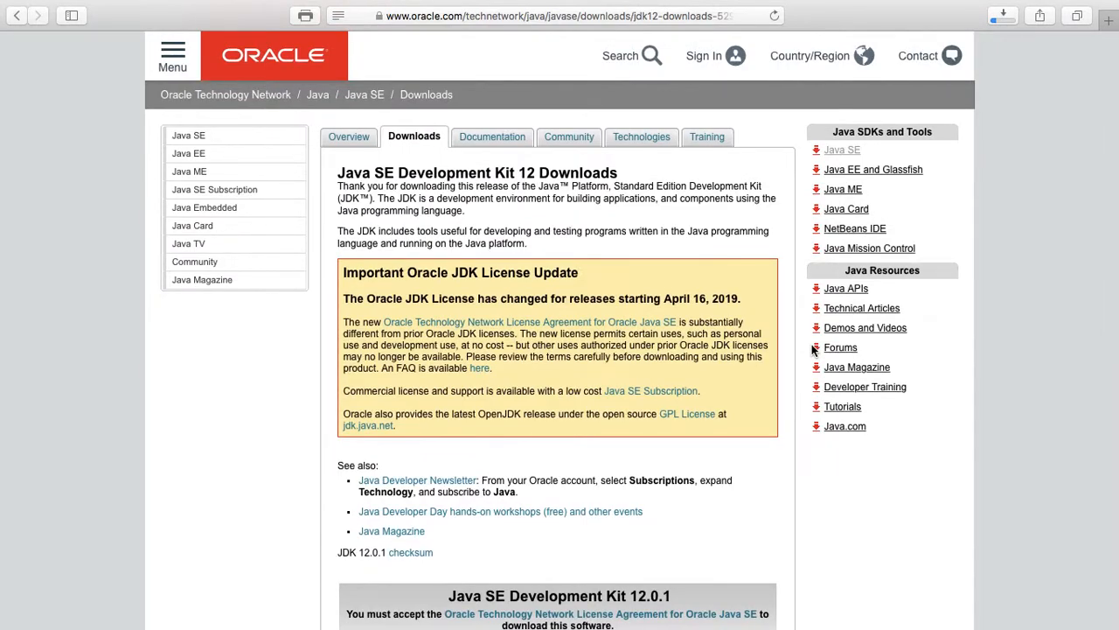
key("super+l")
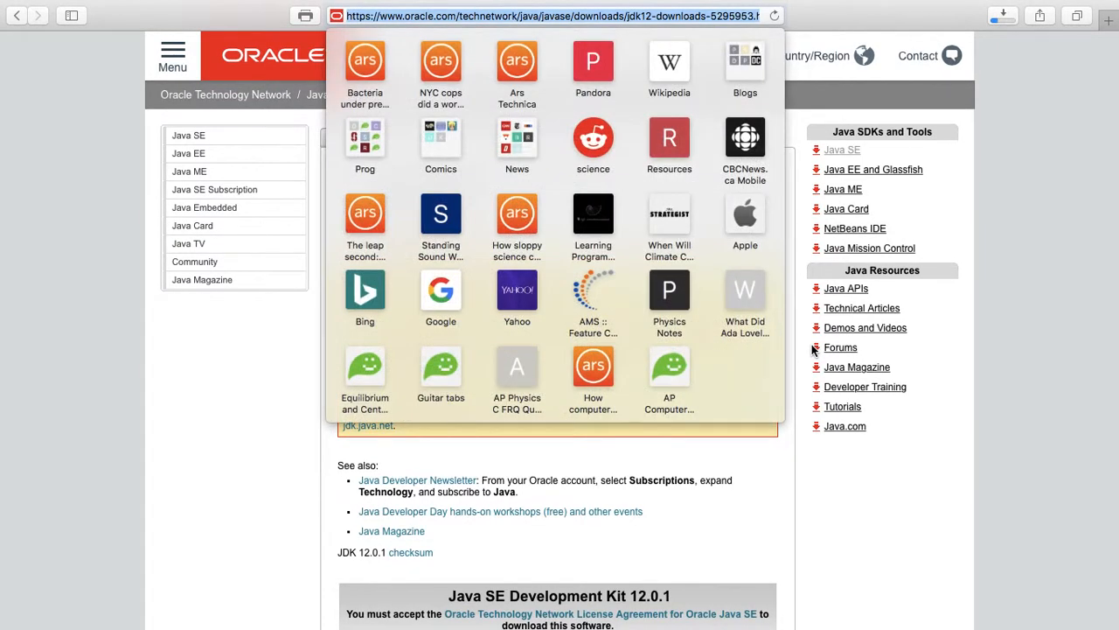
type("google.com")
key("Return")
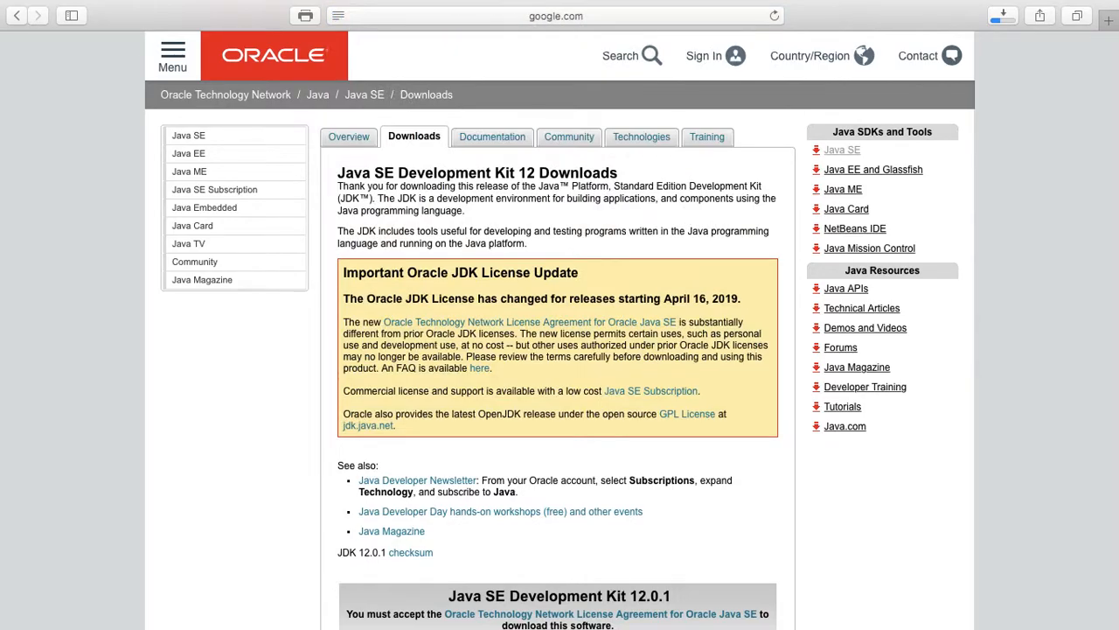
type("eclipse")
key("Return")
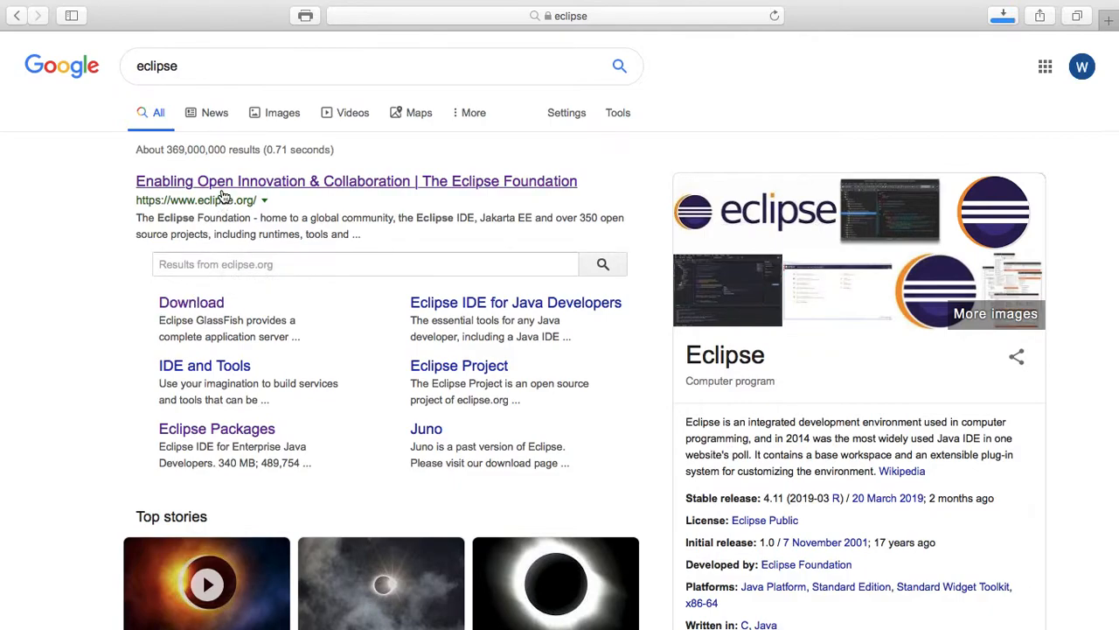
left_click(208, 429)
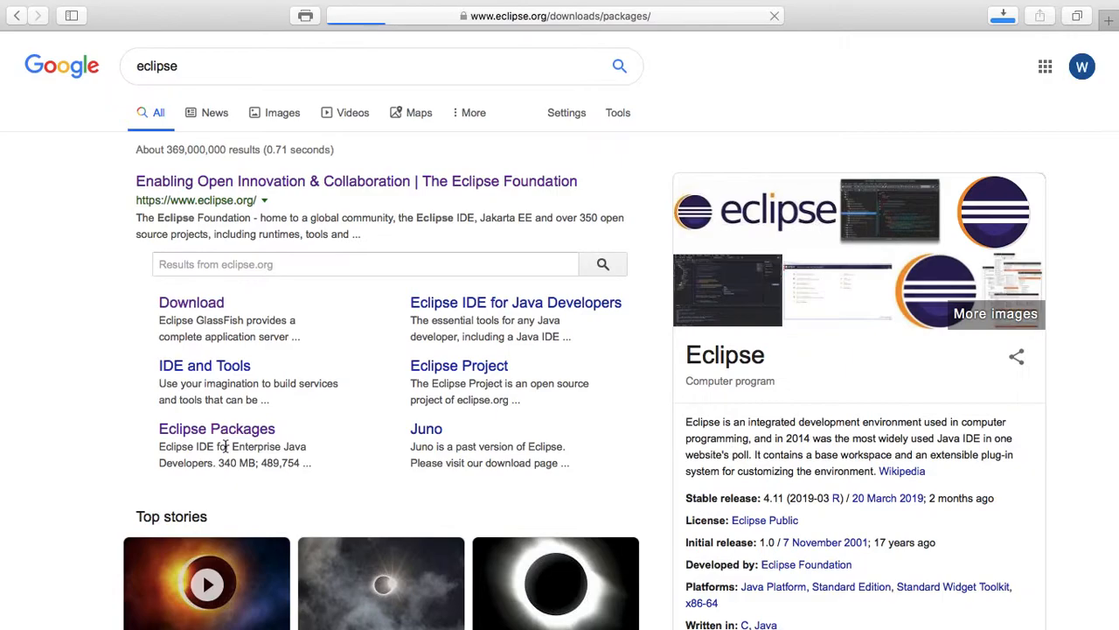
Step: Download the Mac Cocoa 64-bit package of Eclipse IDE for Java Developers from the offered mirror
scroll(270, 423, "down", 6)
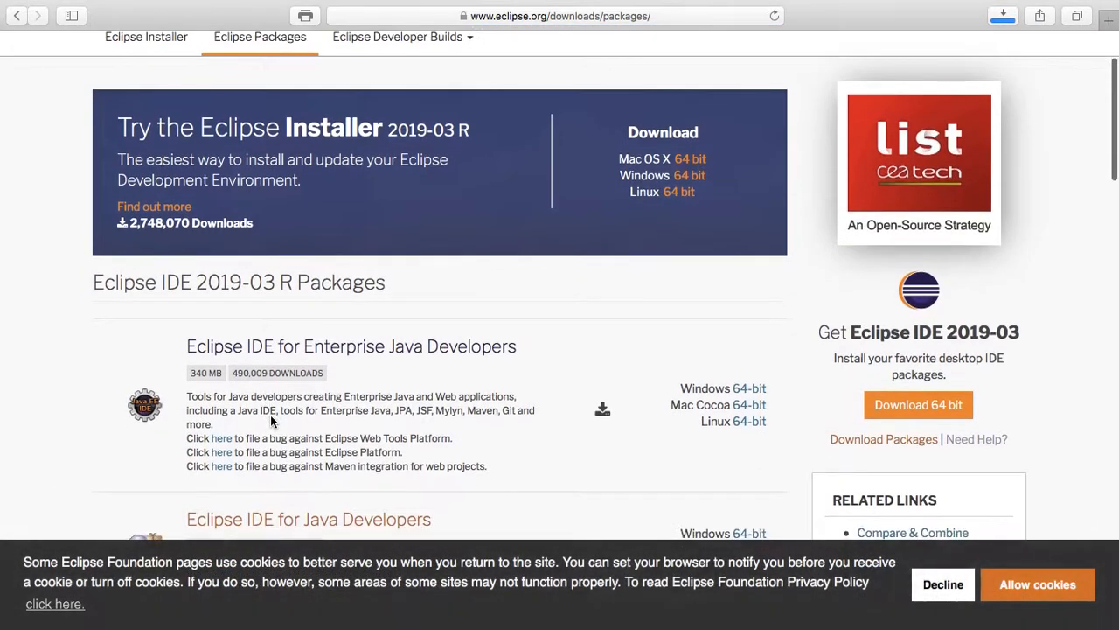
scroll(270, 422, "up", 8)
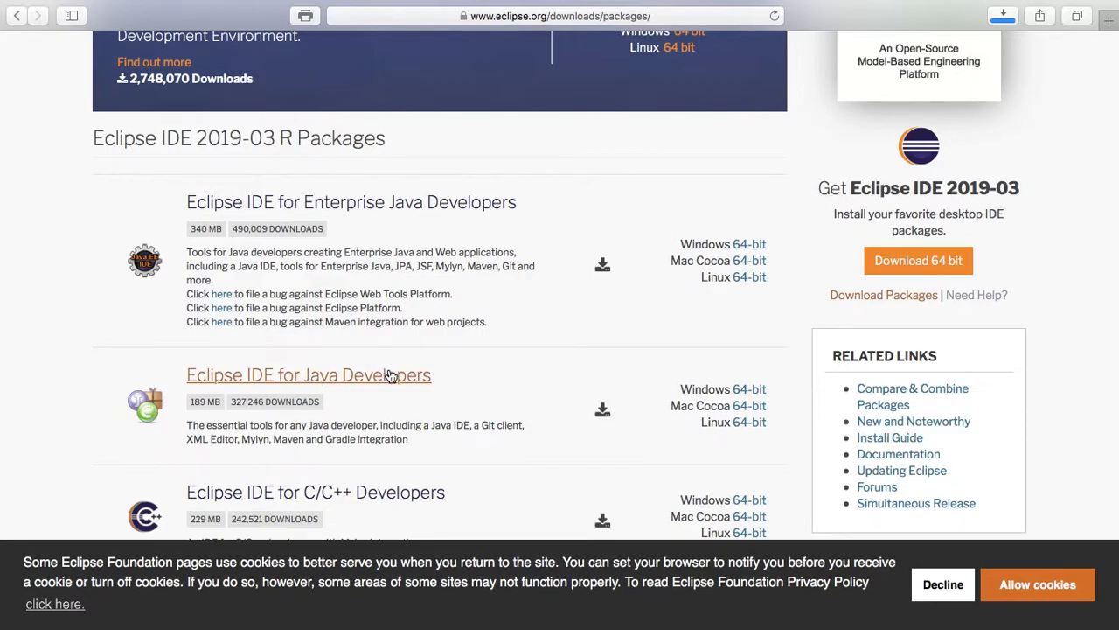
left_click(749, 406)
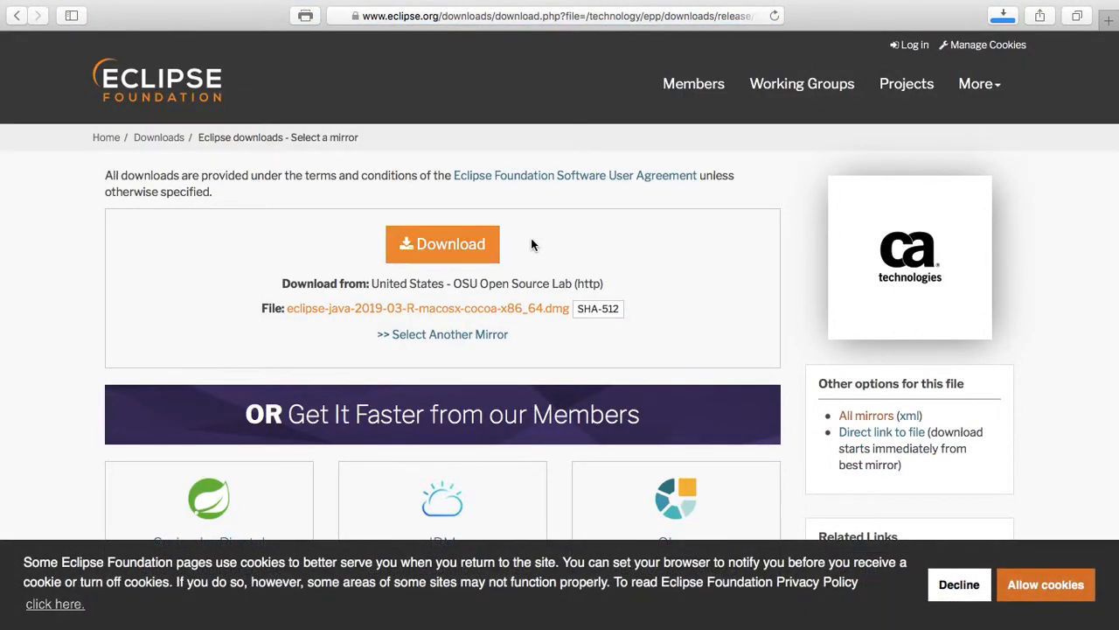
left_click(479, 245)
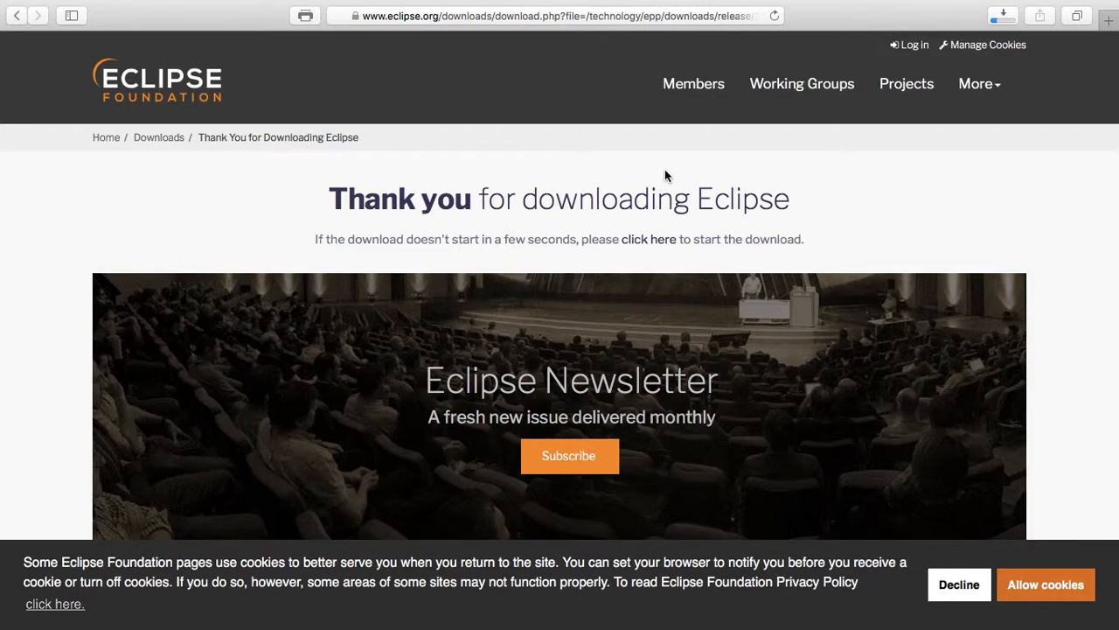
Step: Switch to the Finder desktop and move jdk-12.0.1_osx-x64_bin.dmg there from the Downloads folder
key("ctrl+Left")
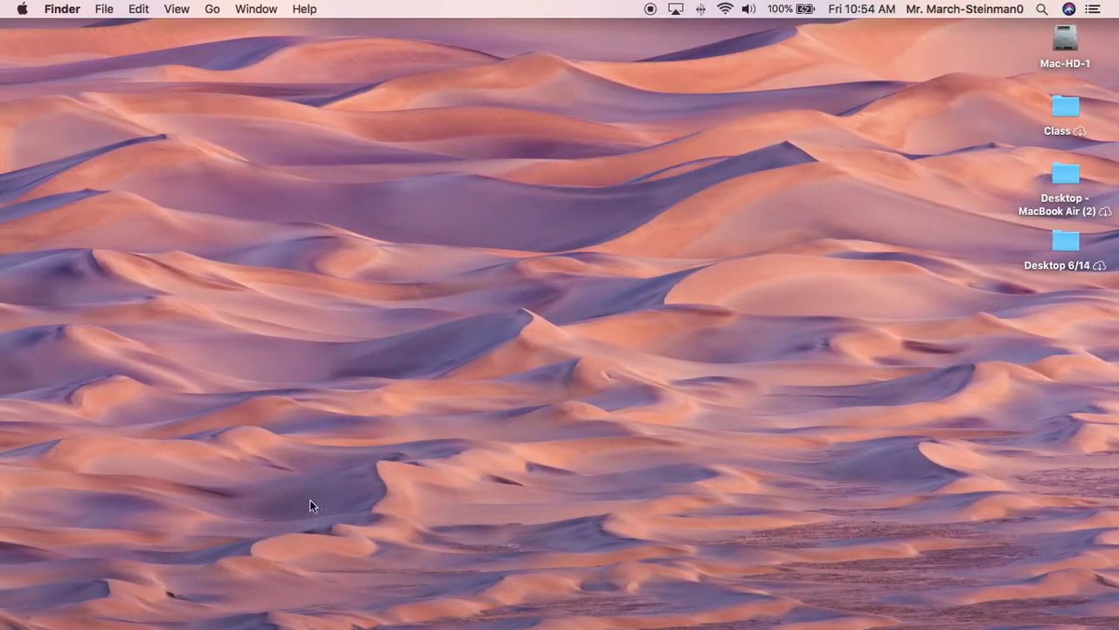
mouse_move(3, 543)
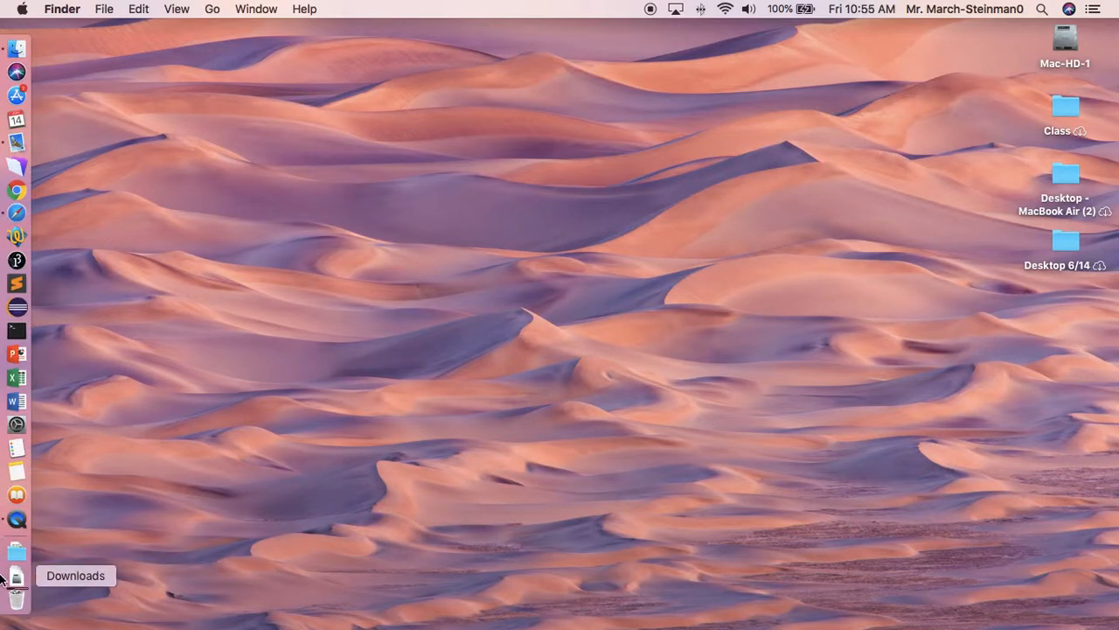
left_click(9, 577)
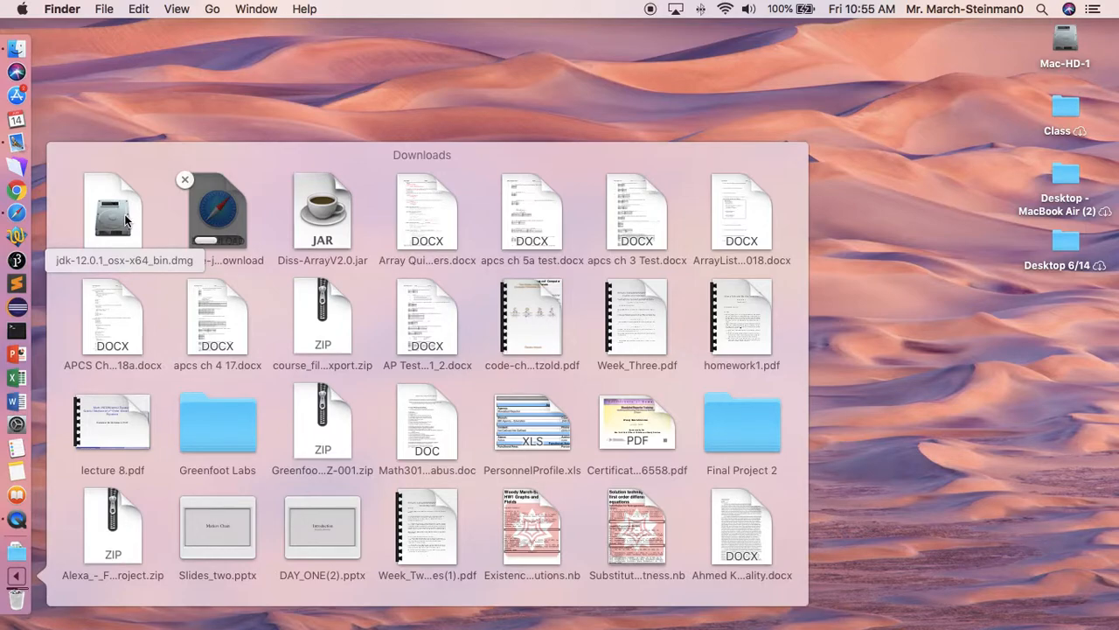
left_click_drag(125, 220, 259, 167)
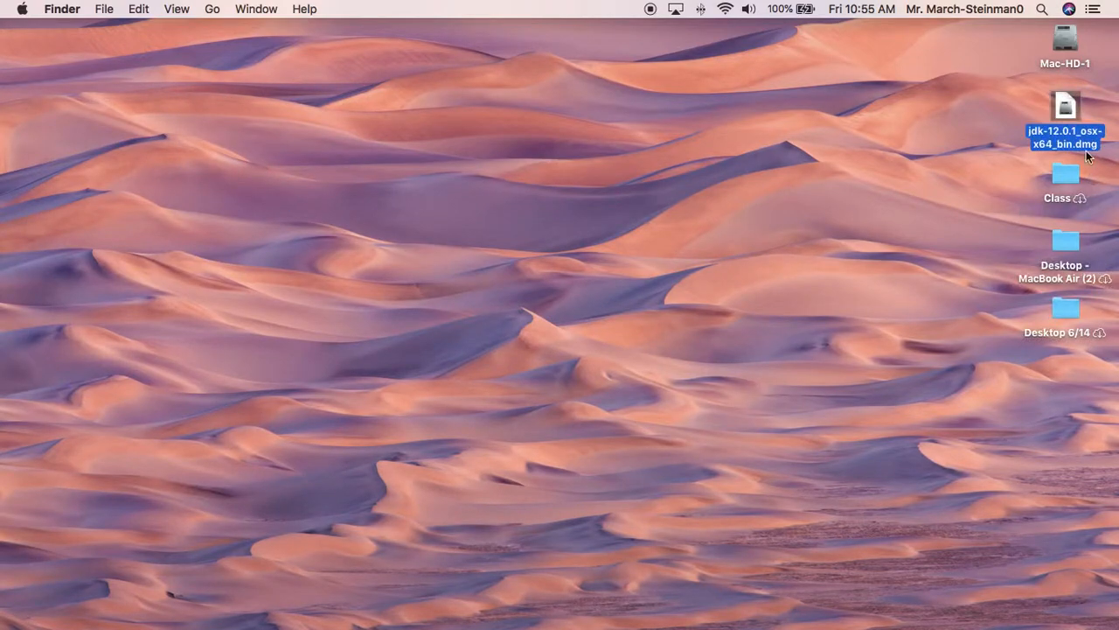
left_click(968, 115)
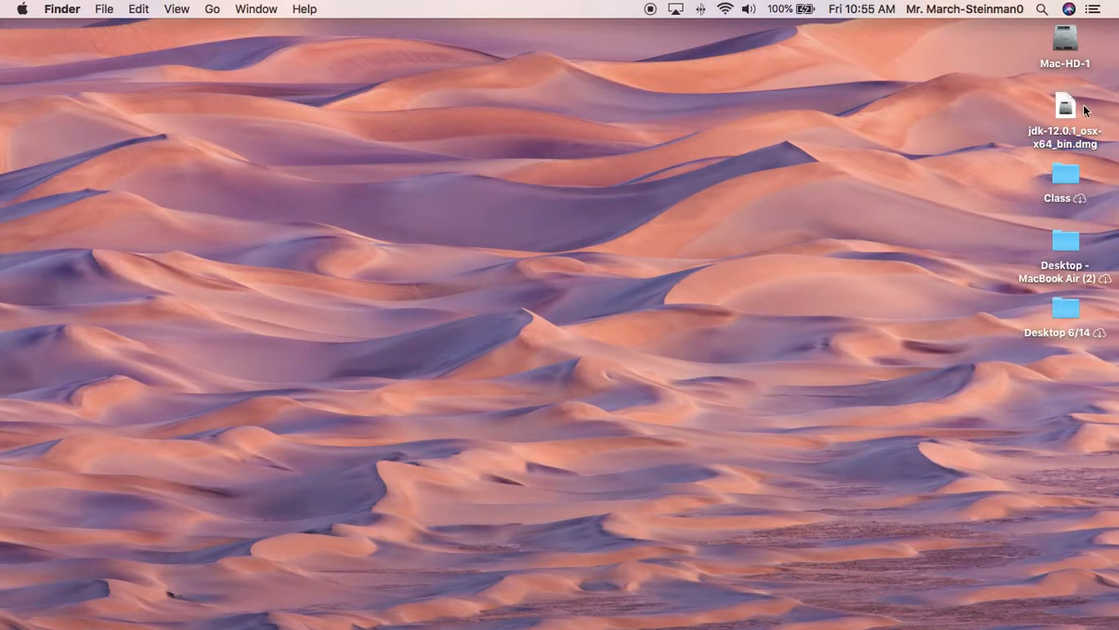
Step: Open the JDK disk image on the desktop and launch its JDK 12.0.1.pkg installer
left_click(1058, 146)
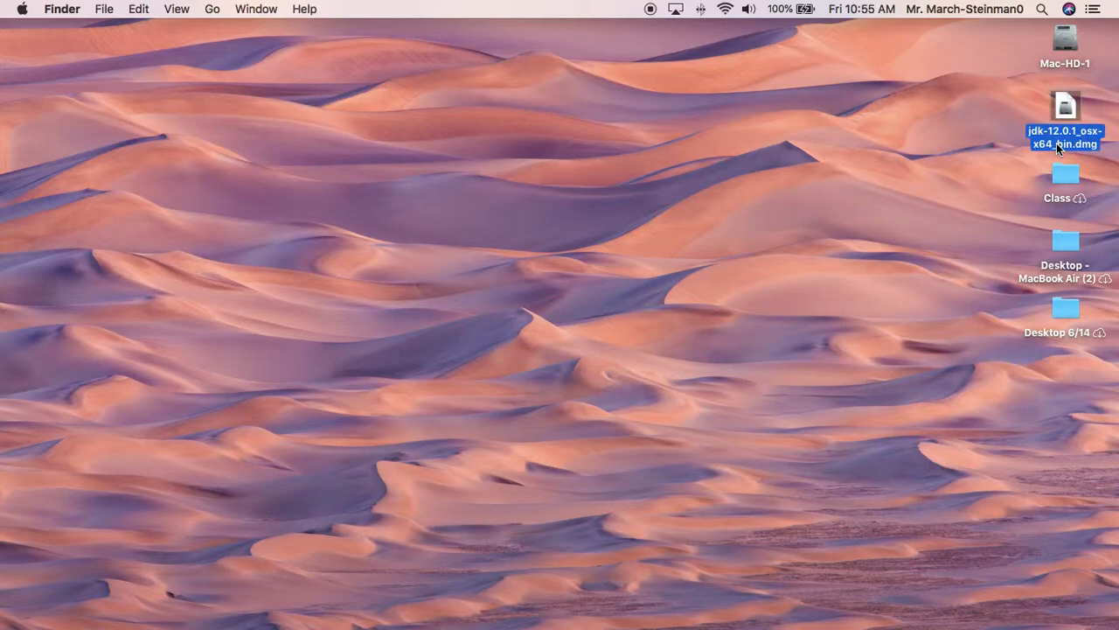
double_click(1070, 110)
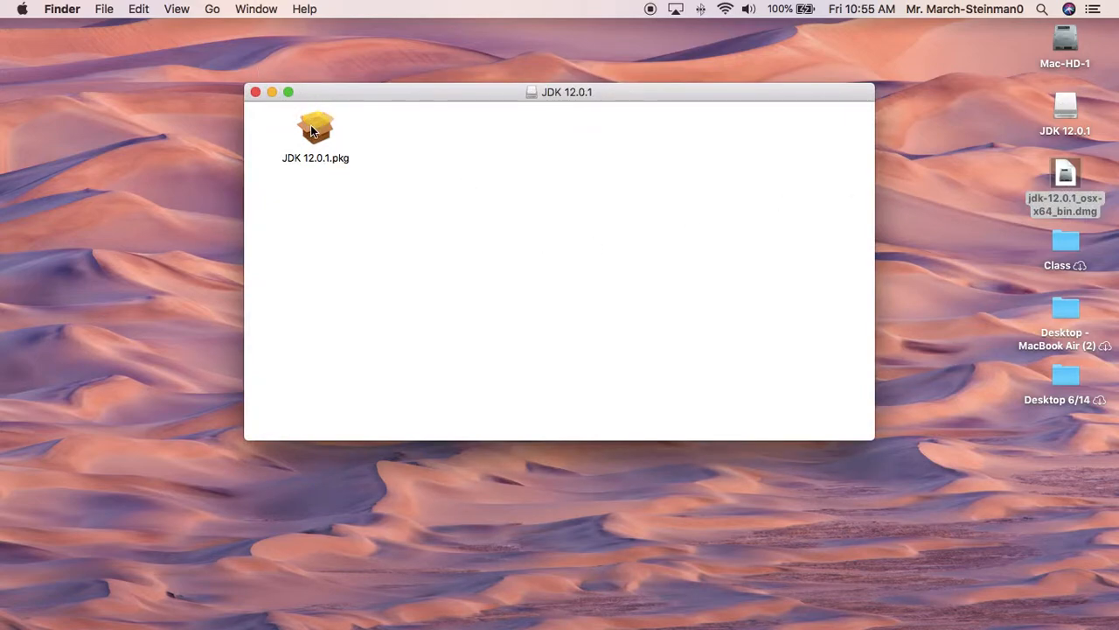
left_click(311, 124)
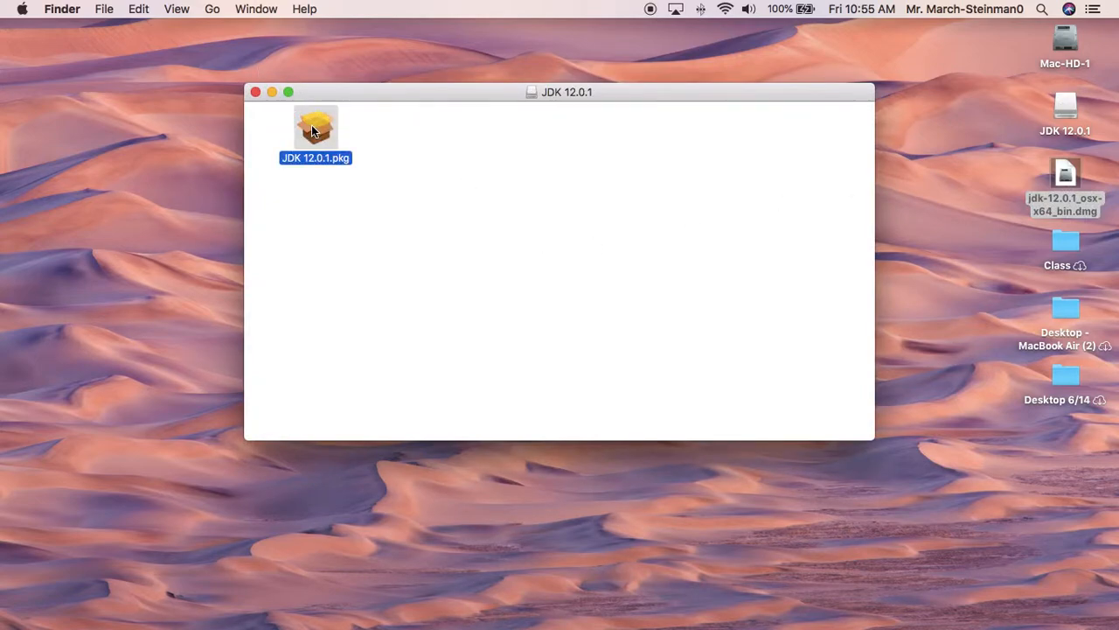
double_click(311, 124)
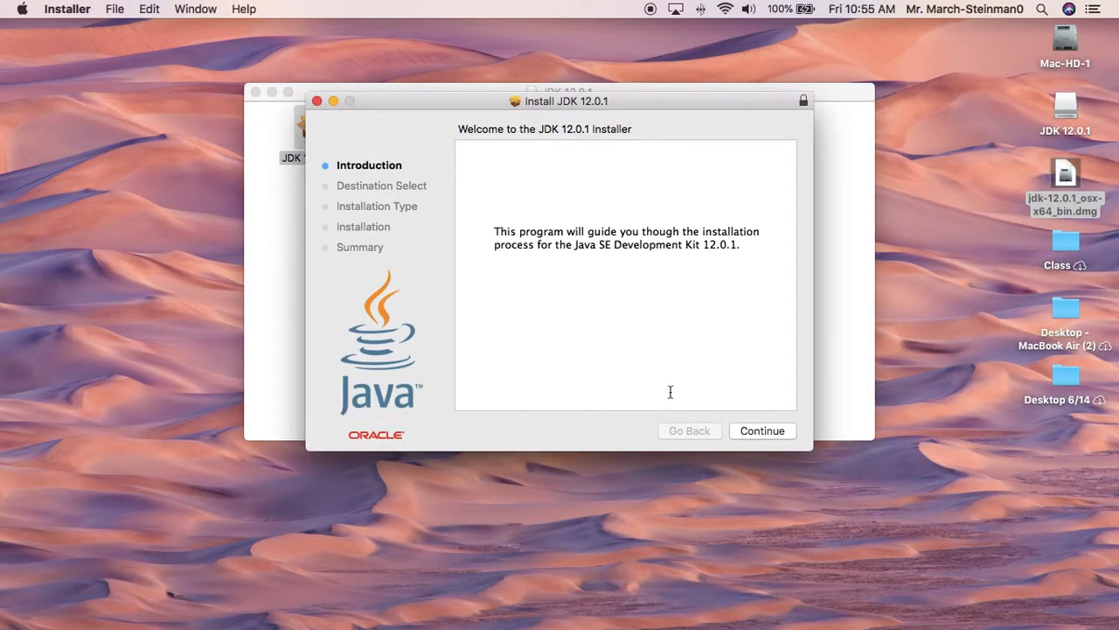
Step: Run the standard JDK 12.0.1 installation, authorizing it with the account password, and close the installer and the disk image window
left_click(746, 438)
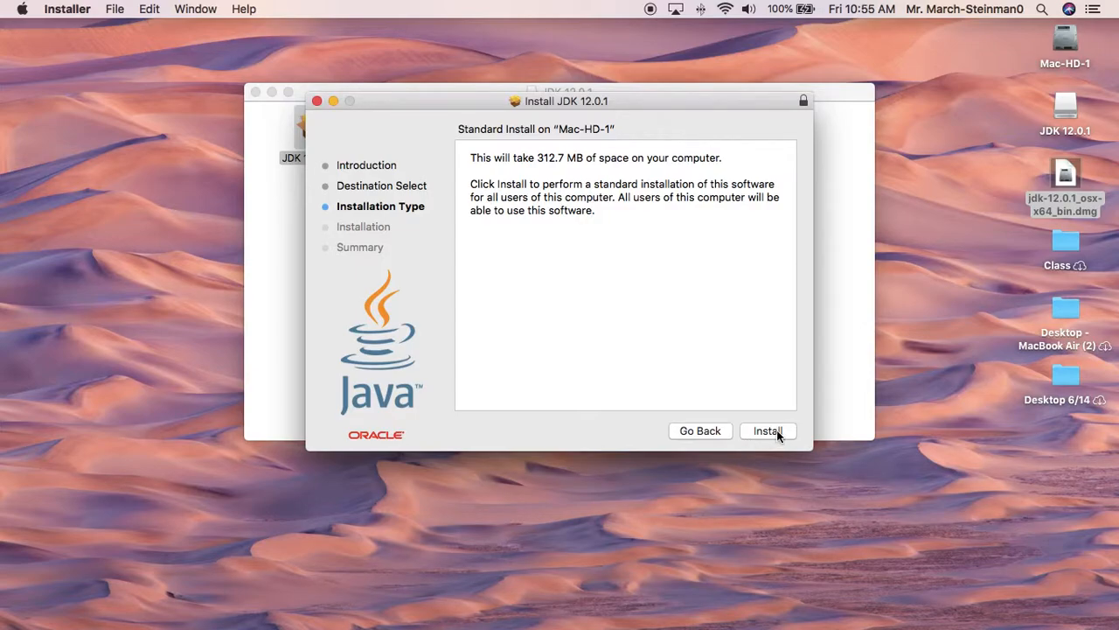
left_click(776, 430)
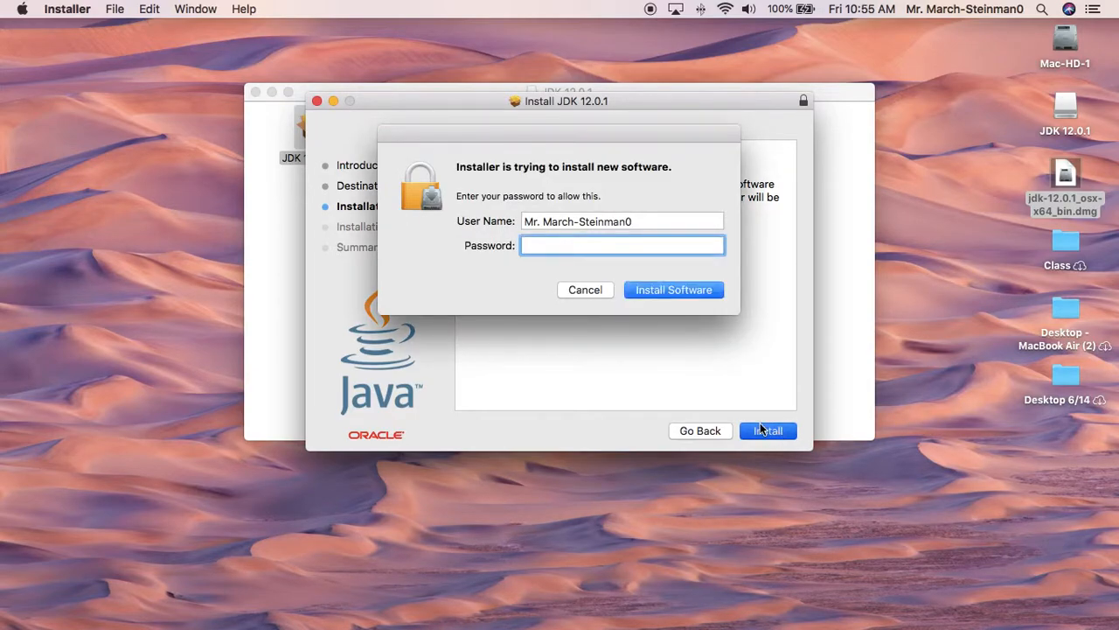
type("••••••••••")
key("Return")
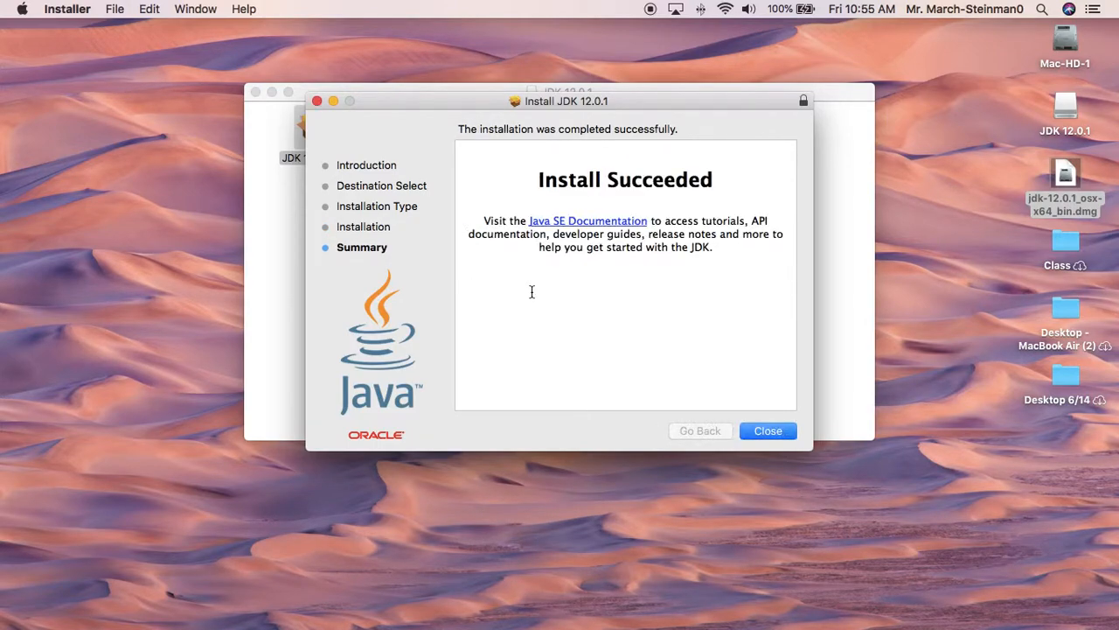
left_click(757, 432)
left_click(702, 306)
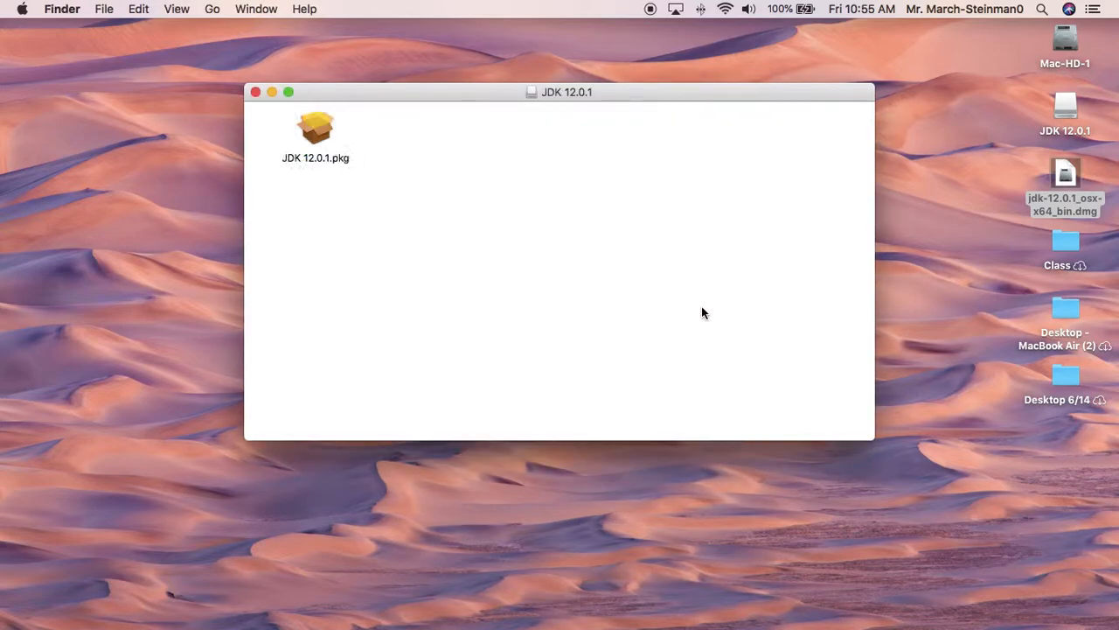
left_click(255, 92)
Step: Eject the JDK 12.0.1 volume and move jdk-12.0.1_osx-x64_bin.dmg from the desktop to the Trash
left_click(1072, 177)
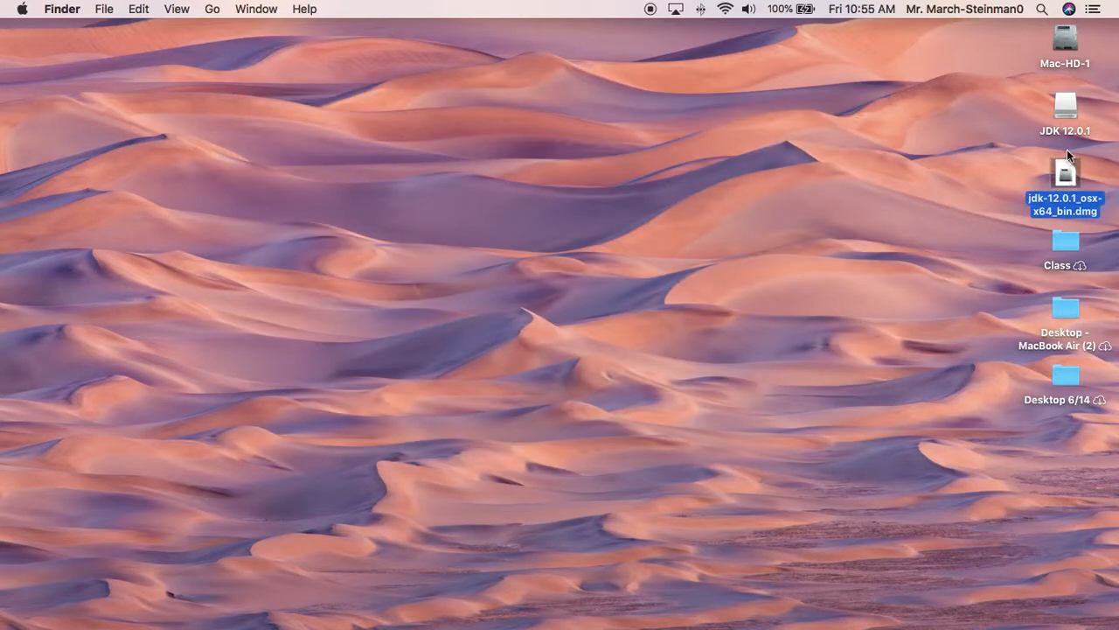
left_click(1063, 108, "super")
right_click(1063, 107)
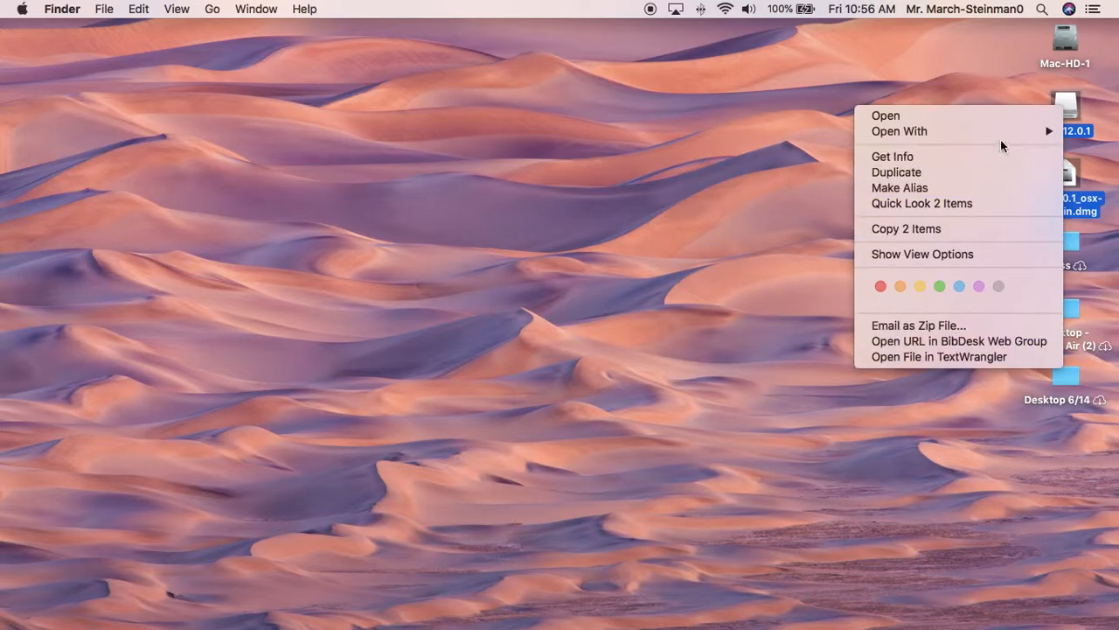
left_click(774, 212)
left_click_drag(1070, 175, 20, 605)
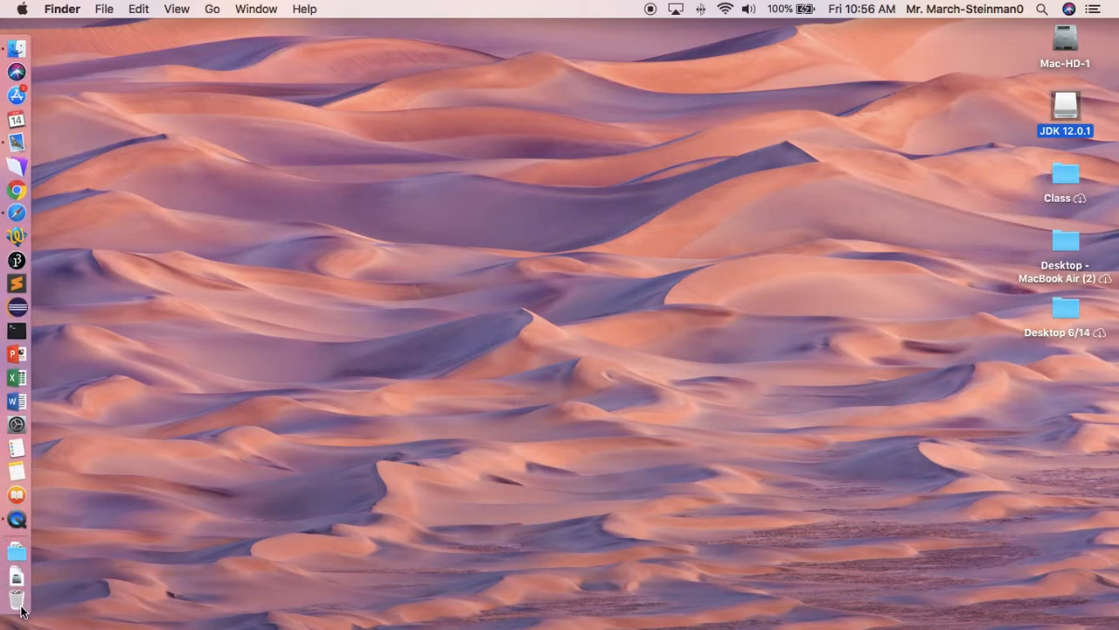
Step: Move the downloaded Eclipse Java disk image from the Downloads folder to the desktop and select it
left_click(19, 583)
left_click_drag(112, 204, 882, 230)
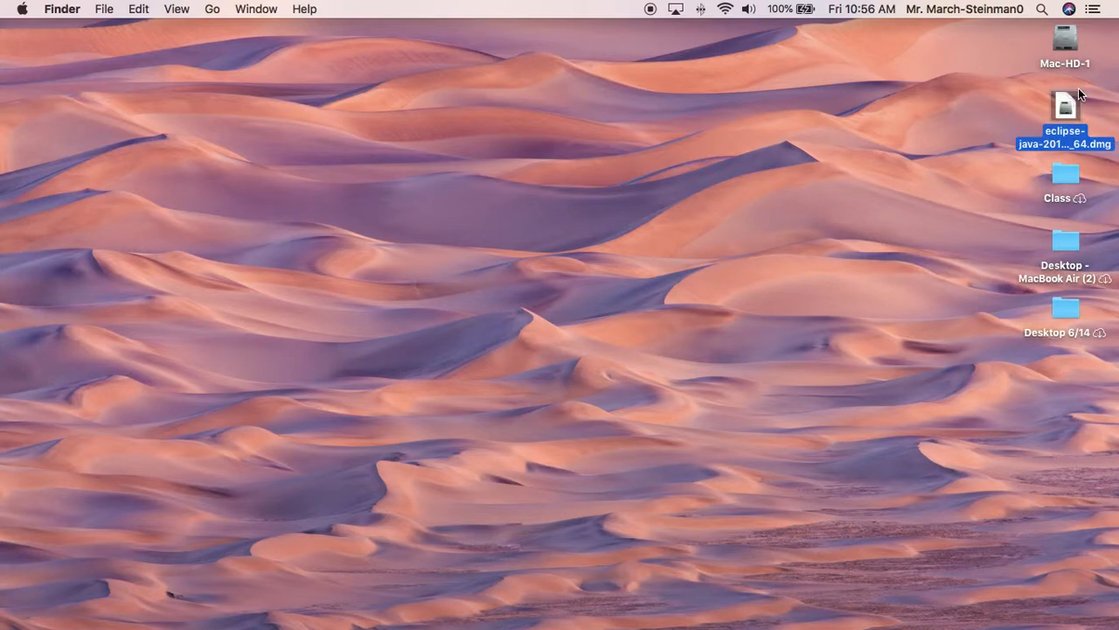
left_click(970, 160)
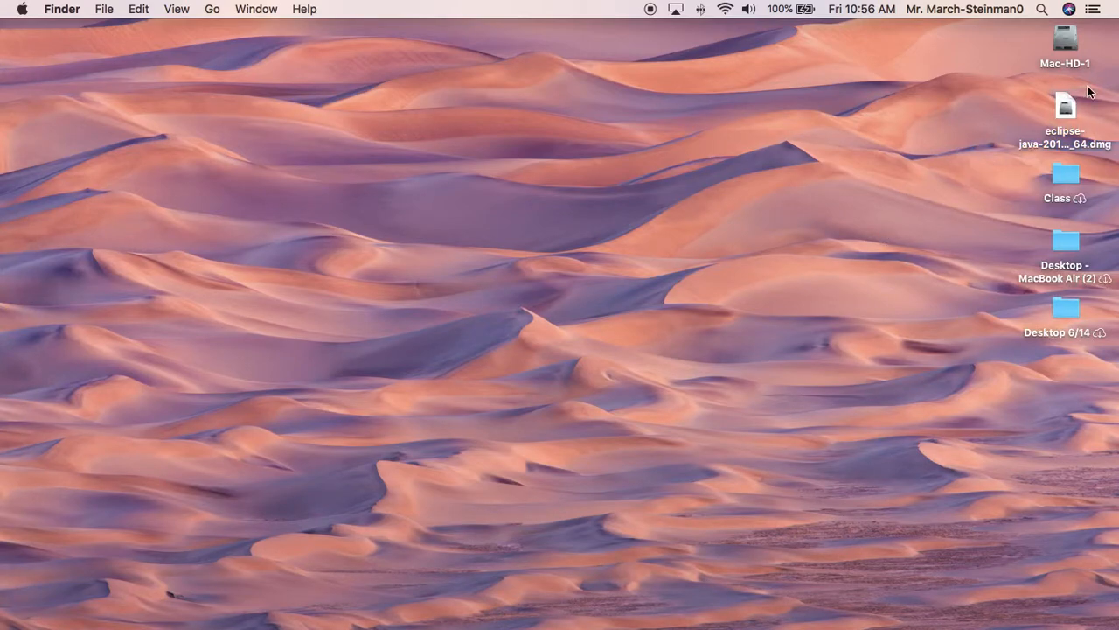
left_click(1066, 106)
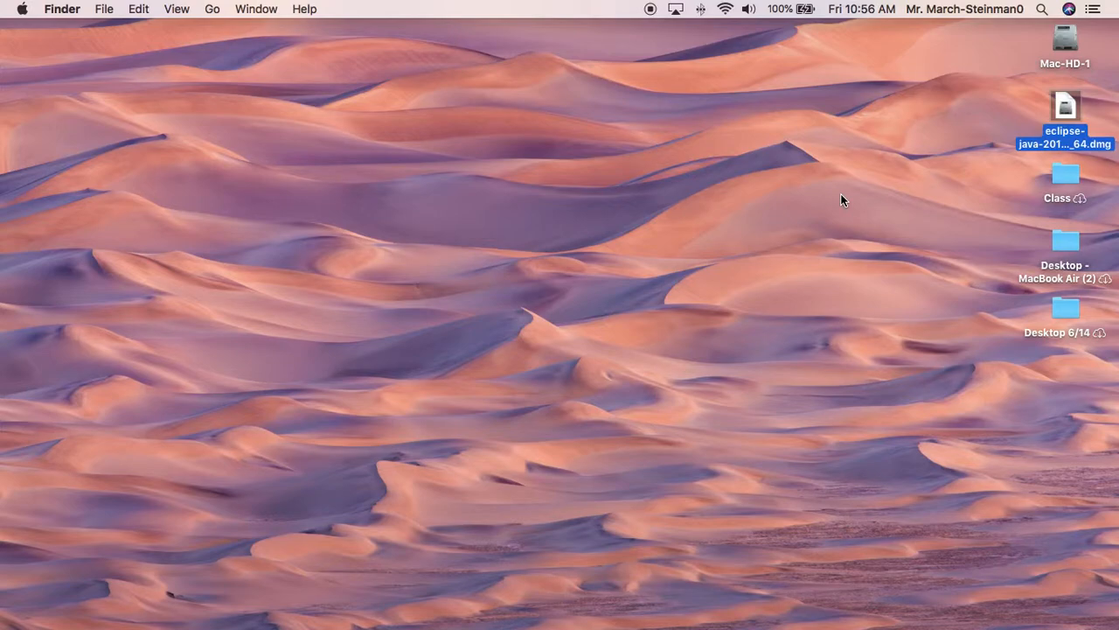
Step: Open the Eclipse disk image, copy the Eclipse app into the Applications folder, and close the disk image window
key("super+o")
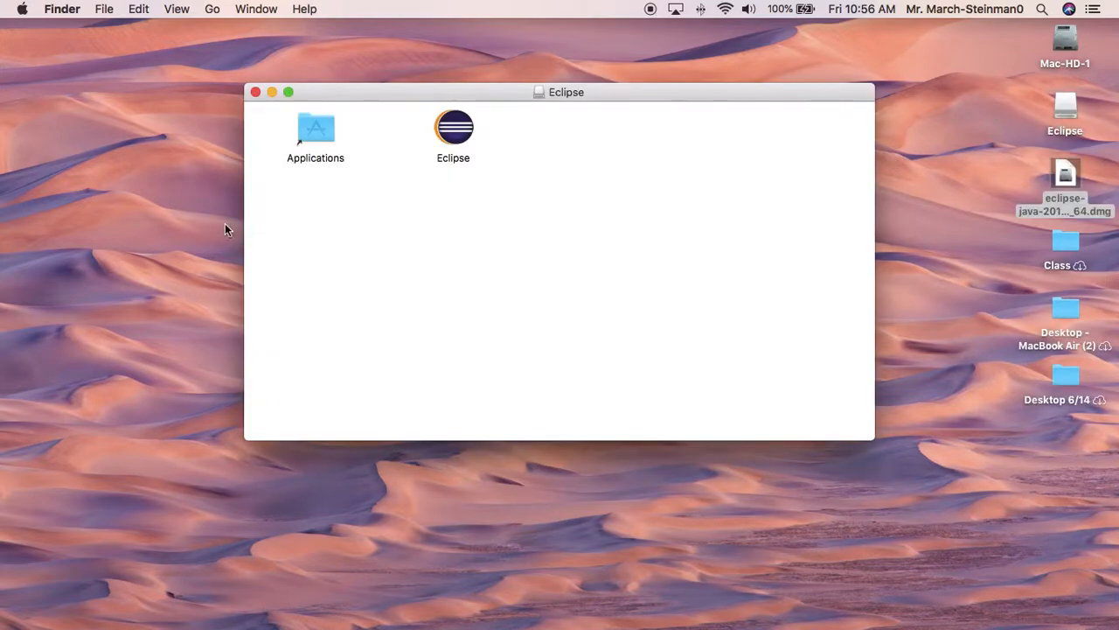
left_click_drag(447, 130, 323, 132)
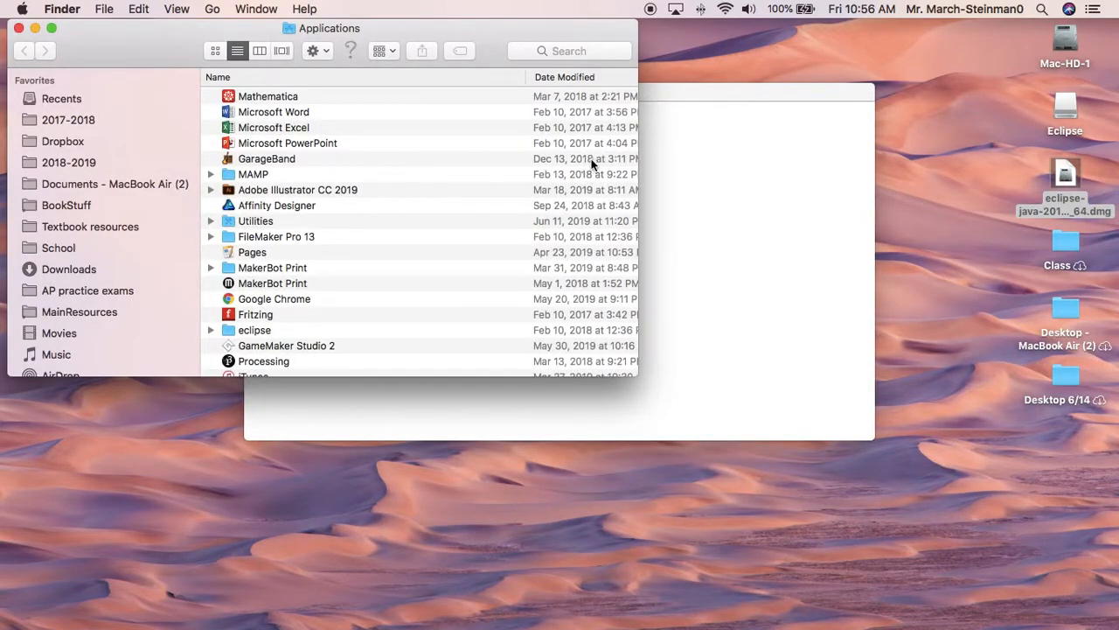
left_click(768, 169)
left_click(472, 117)
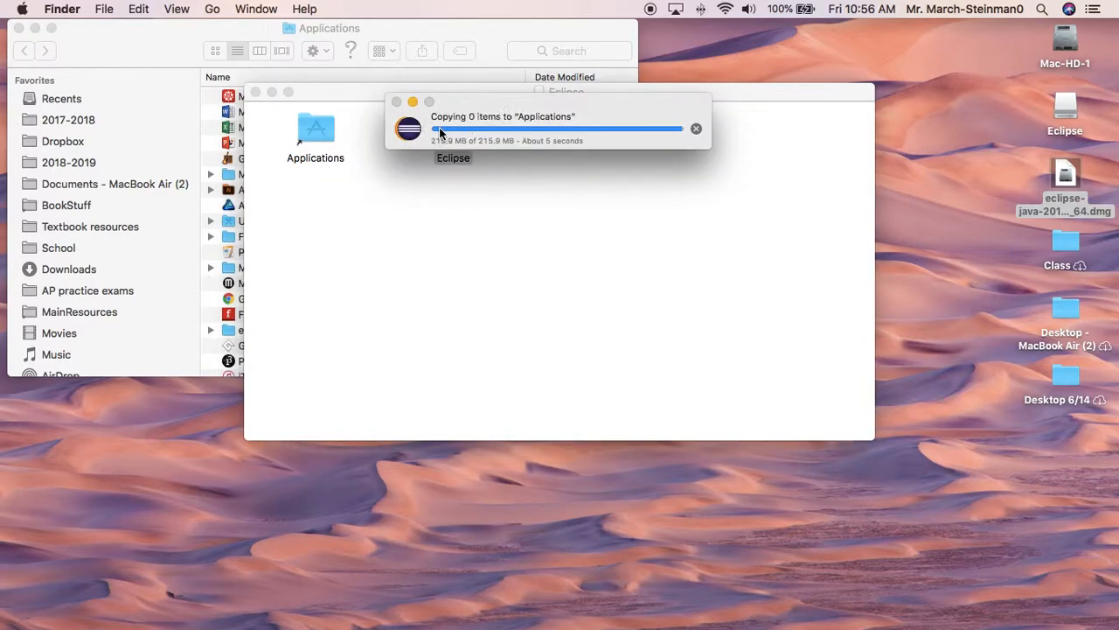
left_click(255, 92)
Step: Look through the Applications folder for Eclipse and sort its contents by name
scroll(280, 184, "down", 15)
scroll(280, 184, "down", 5)
scroll(280, 184, "up", 15)
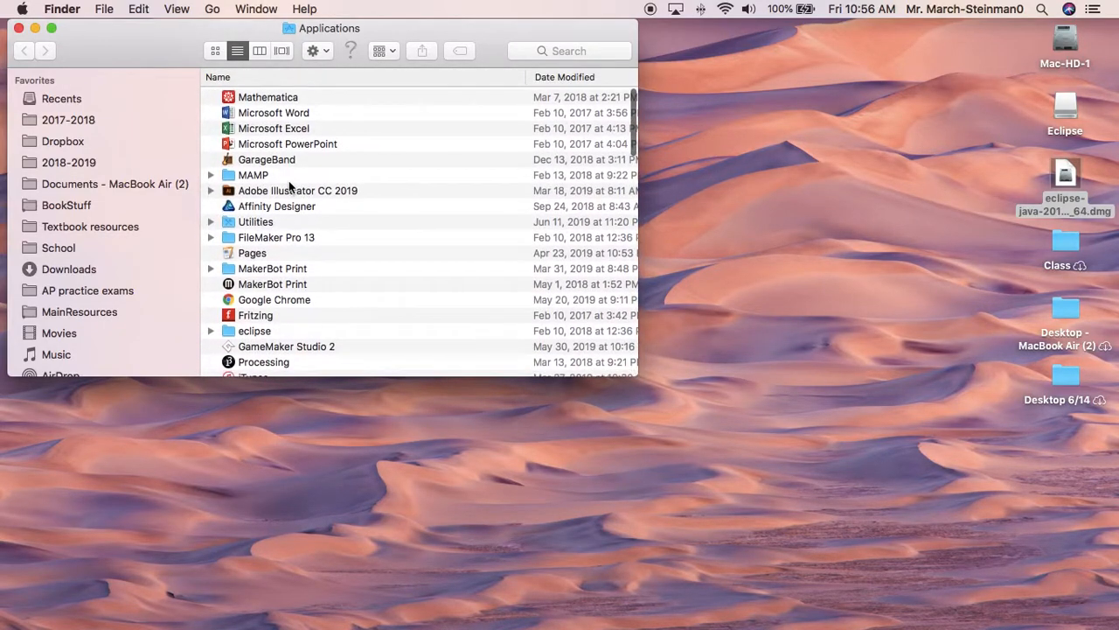
scroll(290, 192, "down", 10)
scroll(291, 212, "down", 15)
scroll(290, 211, "up", 5)
scroll(290, 211, "down", 10)
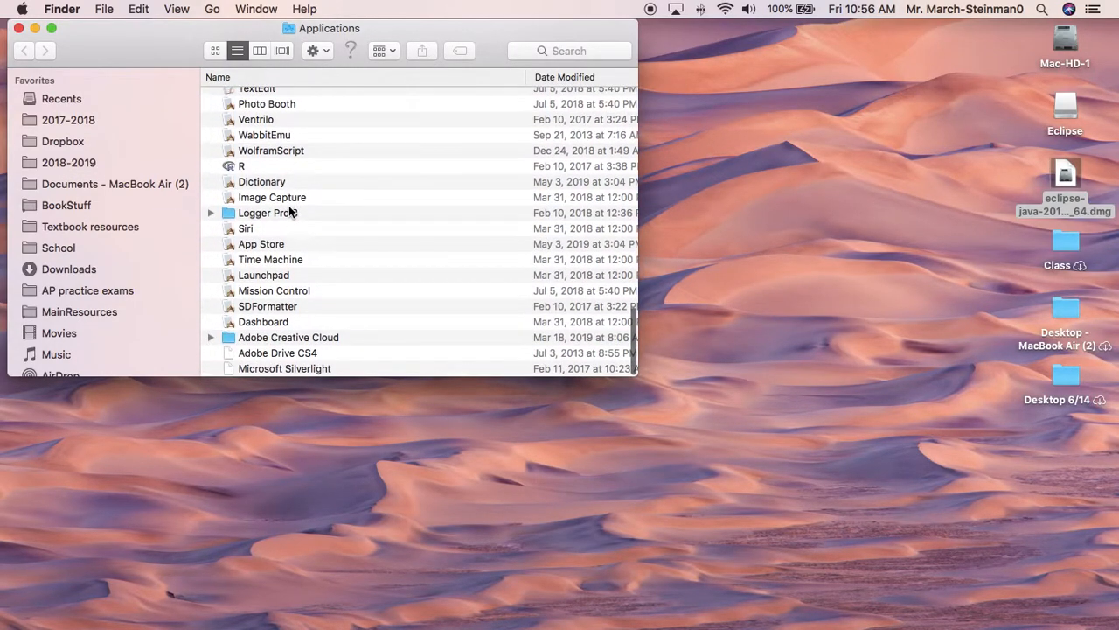
scroll(291, 210, "up", 2)
left_click(356, 81)
Step: Launch the Eclipse app from the Applications folder, allow the downloaded application to open, and close the Applications window
scroll(378, 116, "up", 20)
scroll(245, 288, "down", 3)
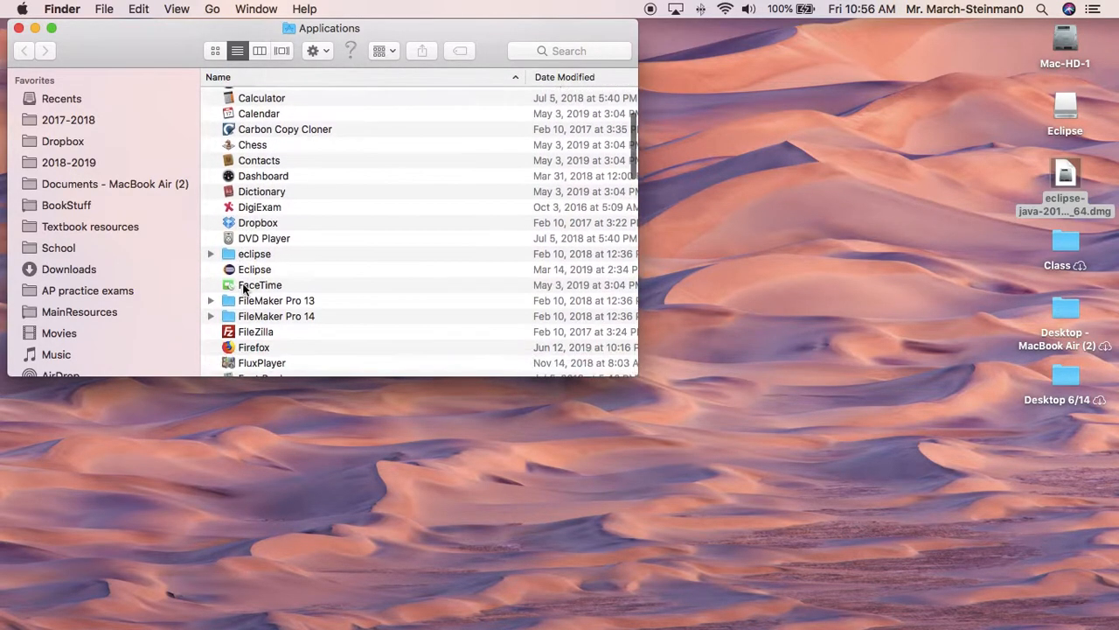
scroll(245, 288, "down", 2)
left_click(274, 225)
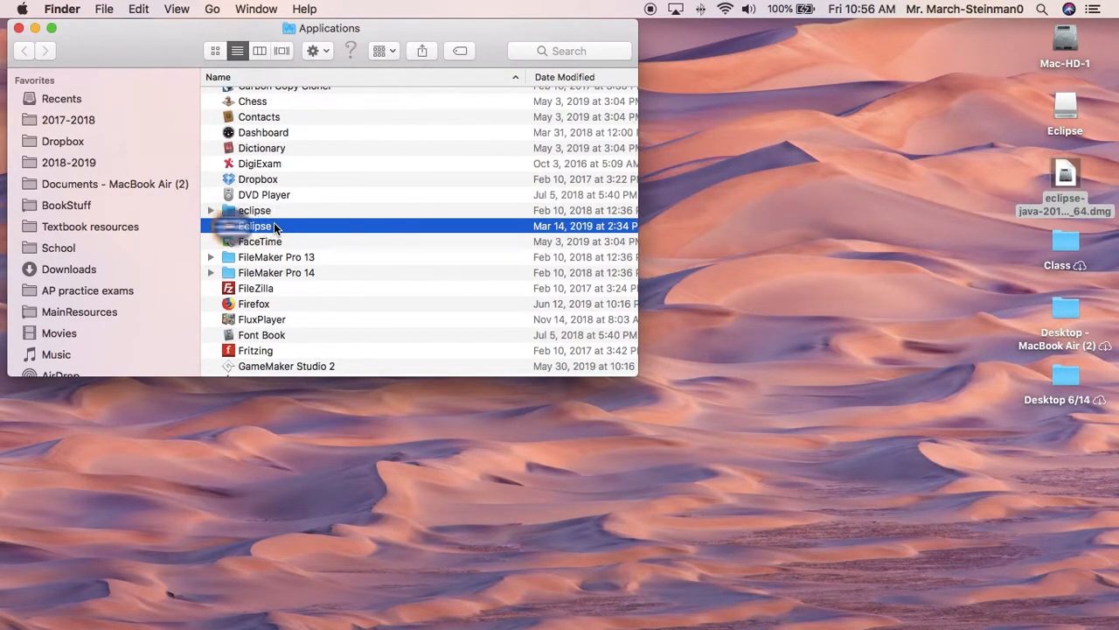
mouse_move(2, 342)
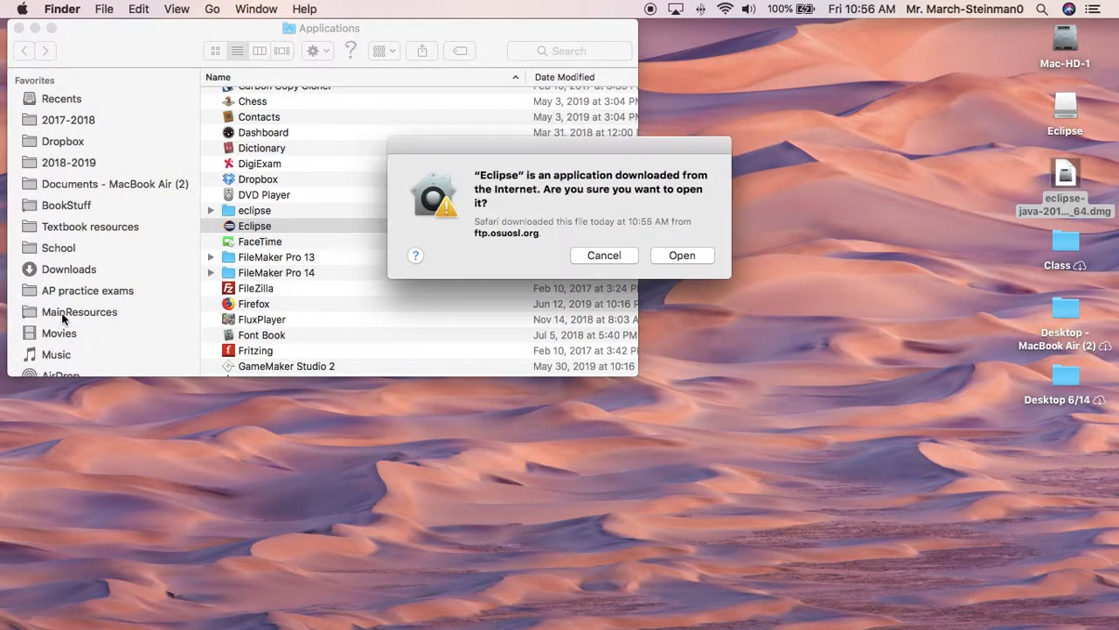
left_click(675, 256)
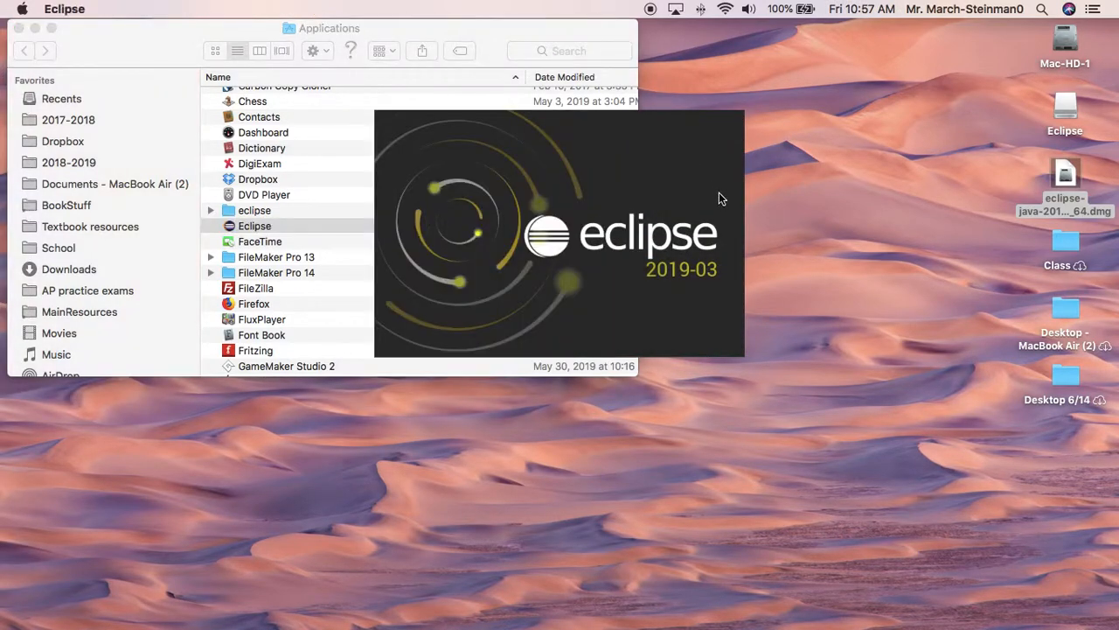
left_click(19, 28)
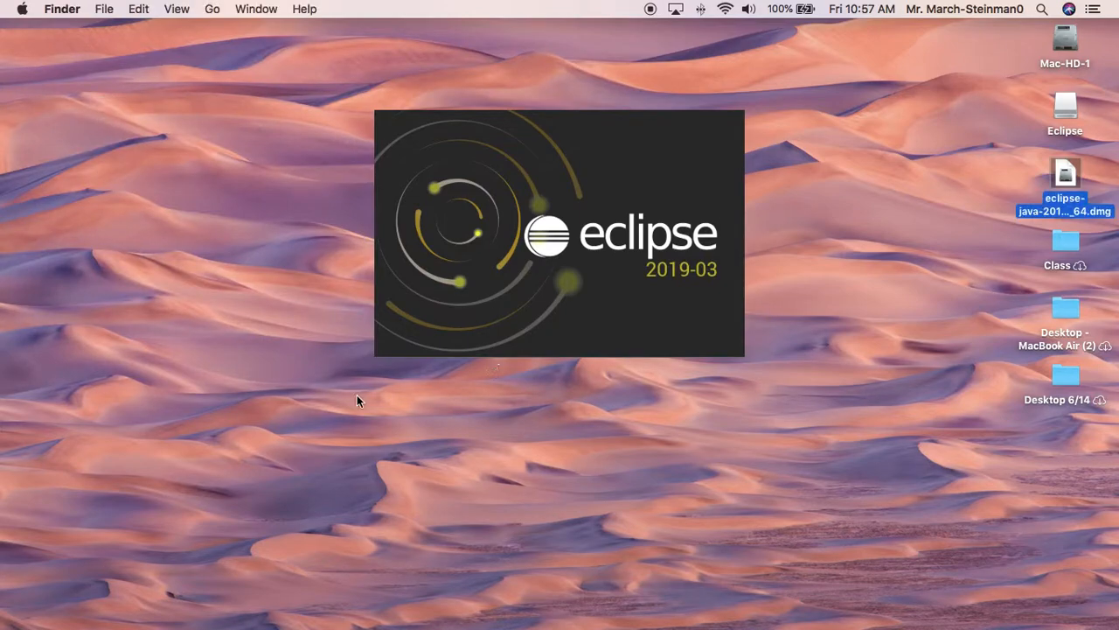
Step: Launch Eclipse with the workspace /Users/faculty/eclipse-workspace and agree to update the older workspace version
mouse_move(2, 312)
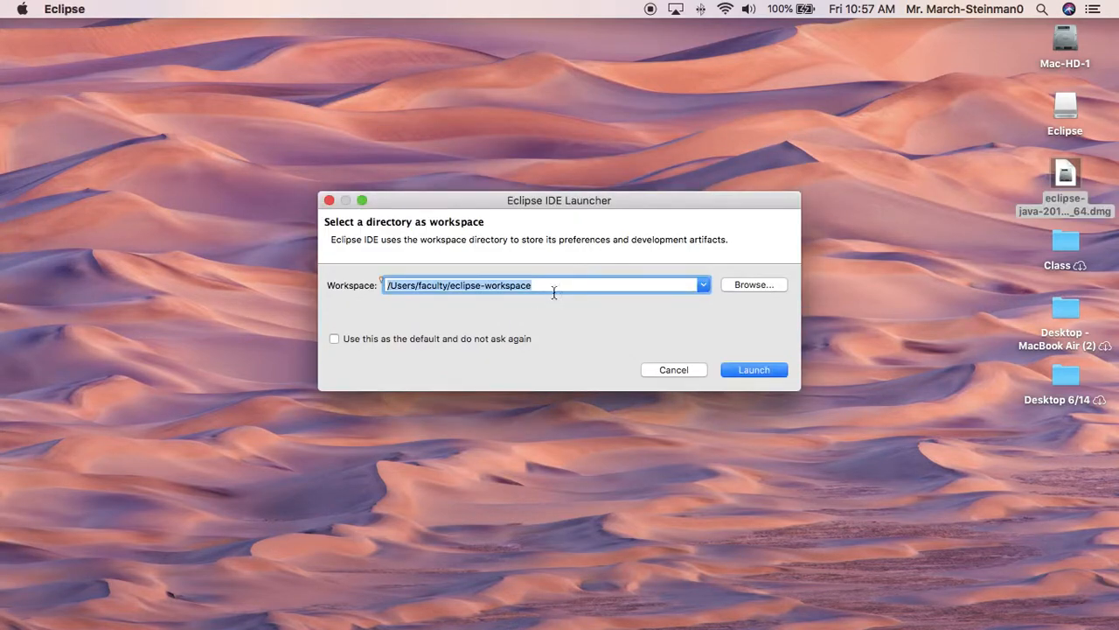
left_click(751, 371)
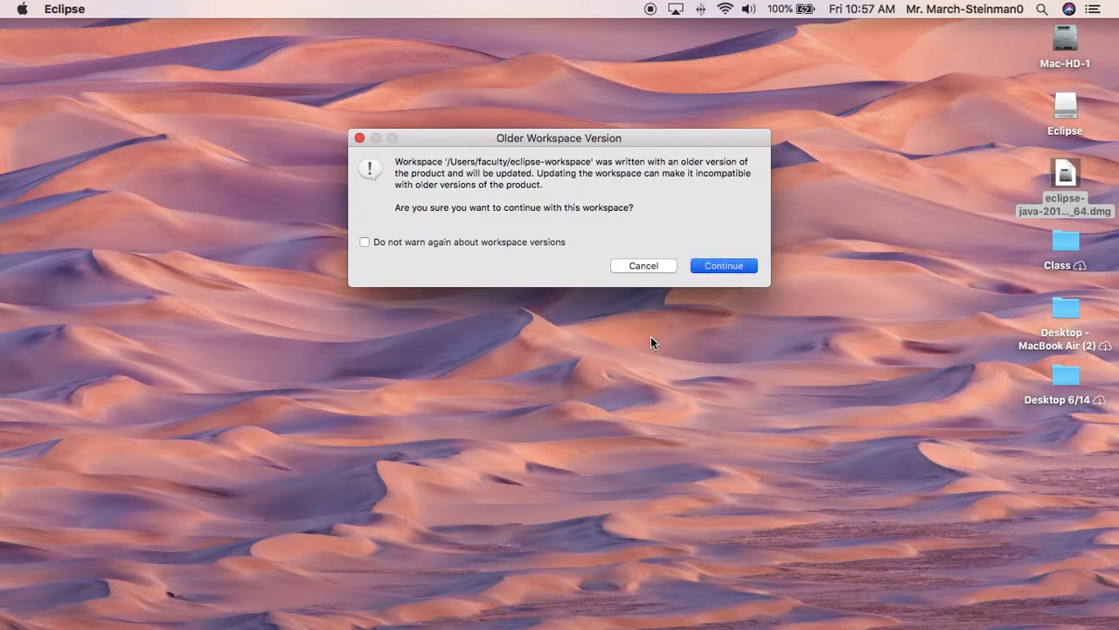
key("Return")
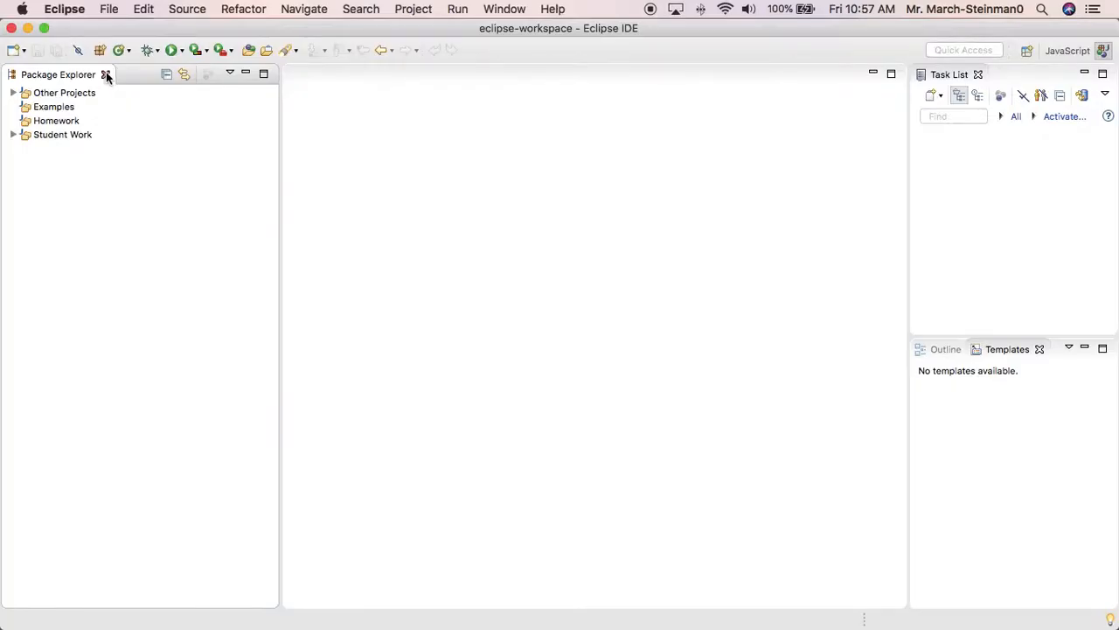
left_click(106, 9)
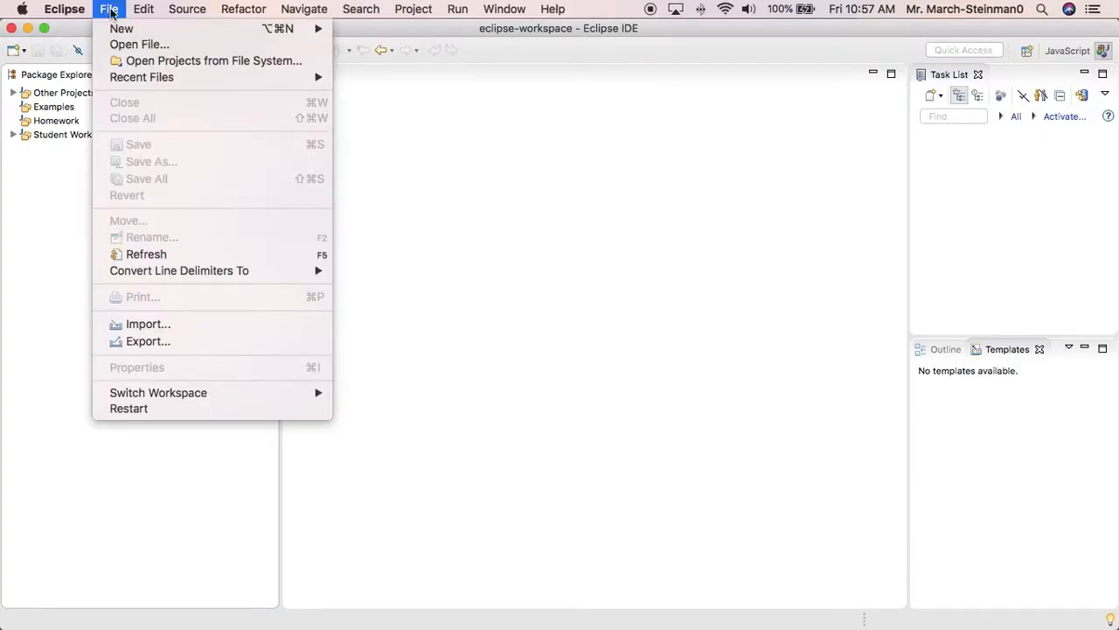
left_click(101, 8)
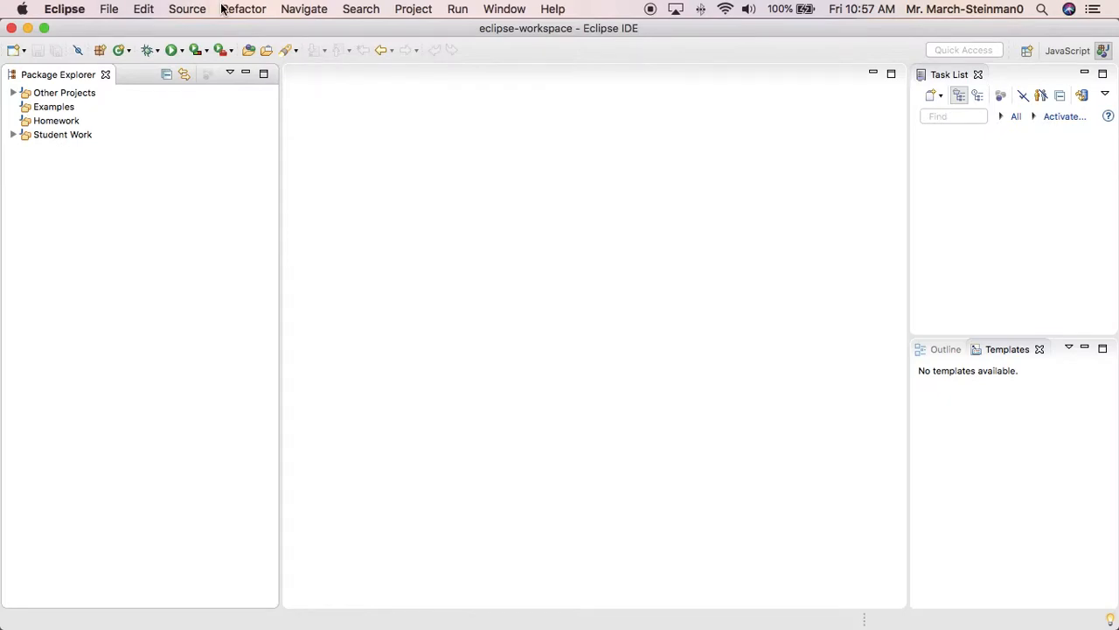
left_click(76, 9)
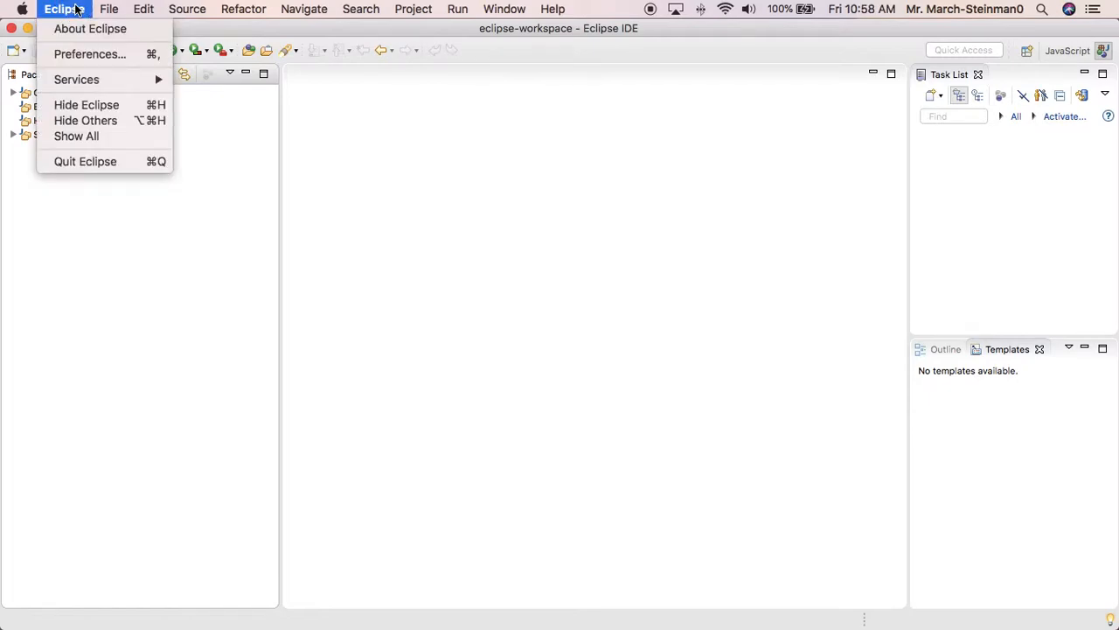